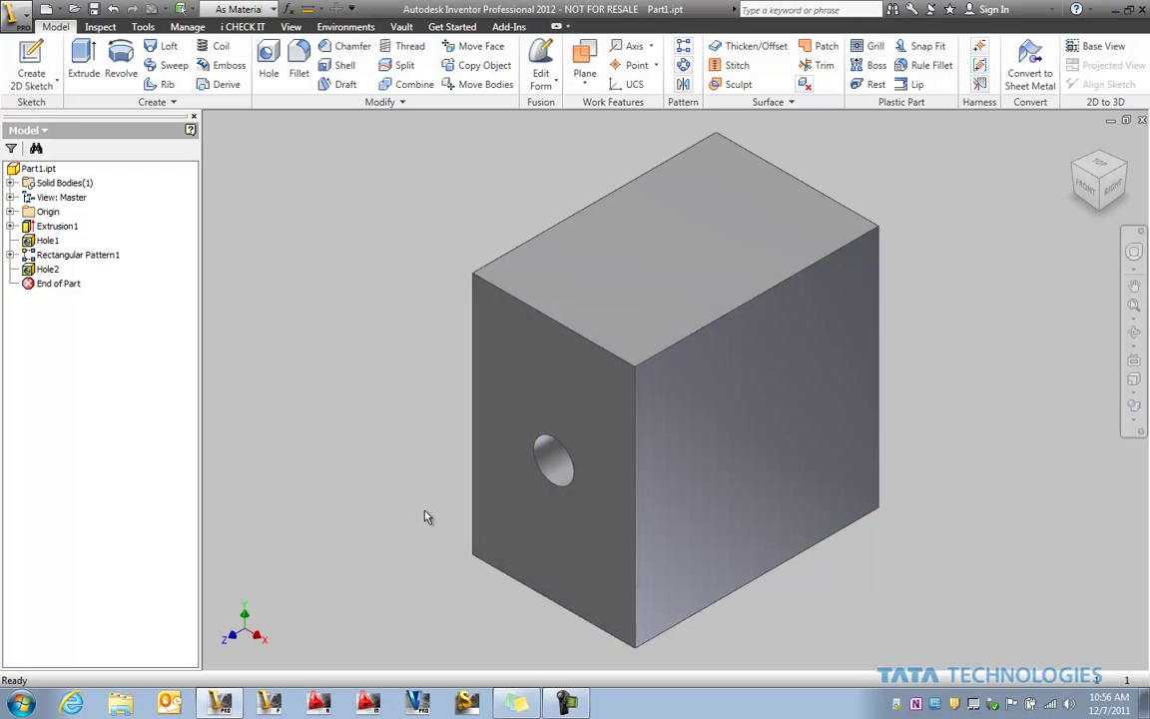
- Open the block part in Inventor Fusion with Edit Form
{"action": "key", "text": "F4"}
{"action": "left_click_drag", "start_coordinate": [519, 461], "coordinate": [585, 462]}
{"action": "key", "text": "Escape"}
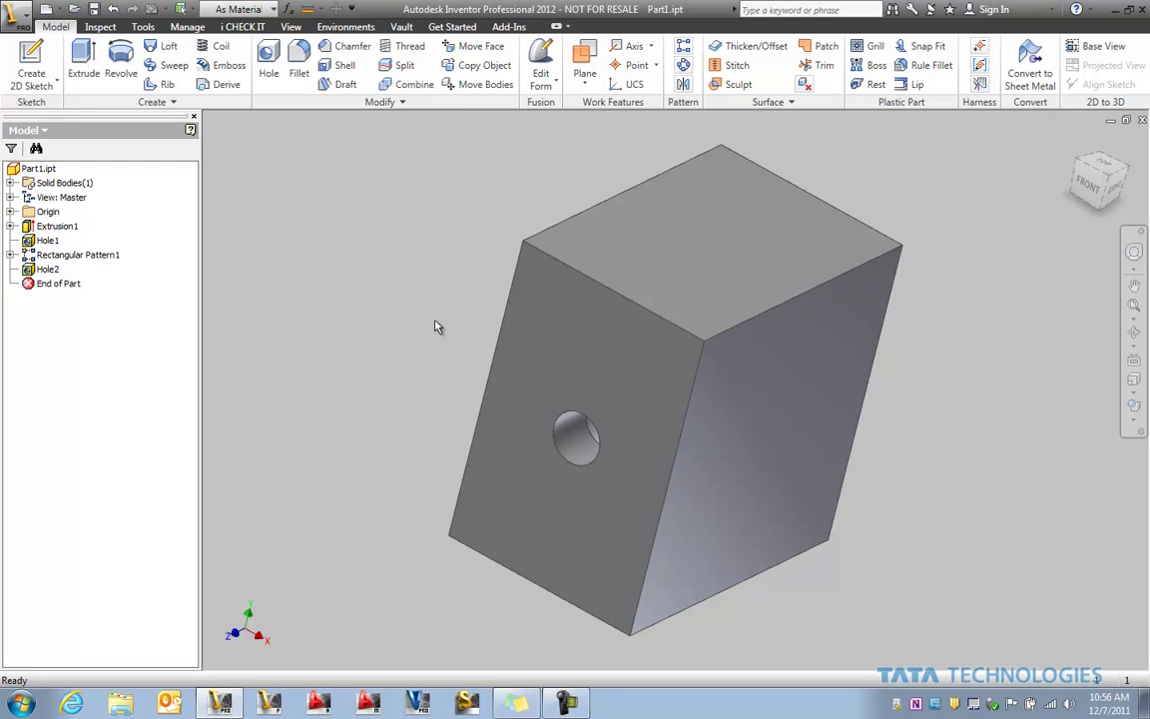
{"action": "left_click", "coordinate": [542, 62]}
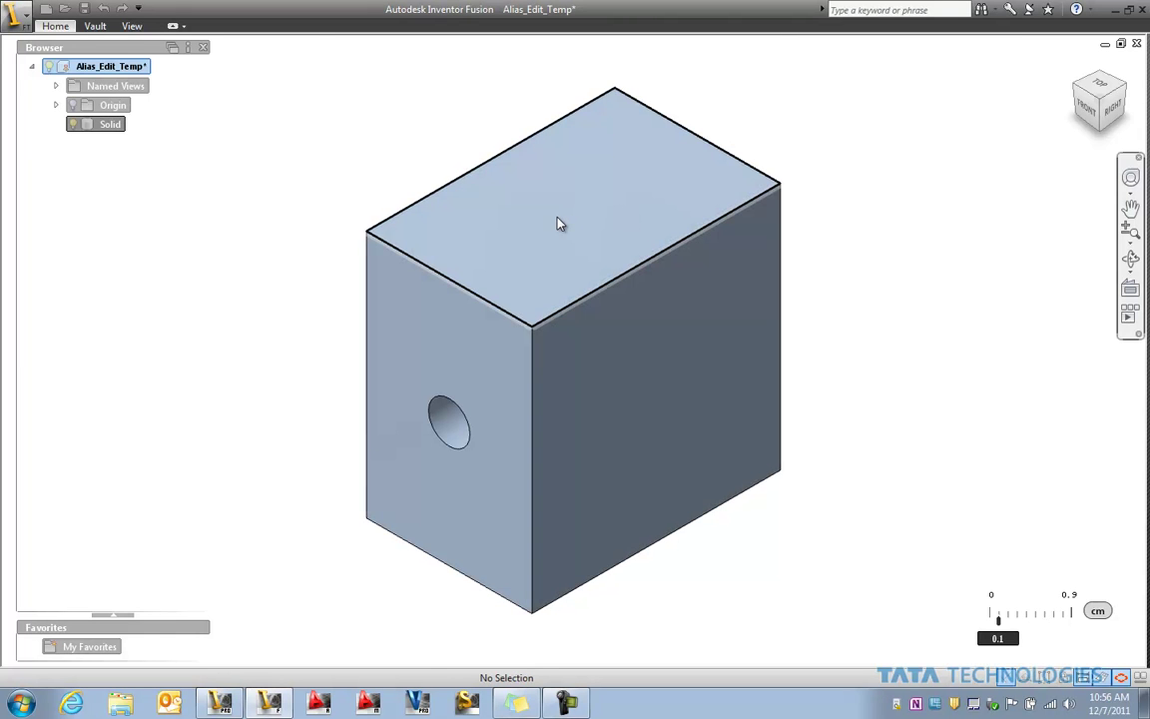
- Try Press/Pull on the block's top face and on the front face with the hole
{"action": "left_click", "coordinate": [561, 224]}
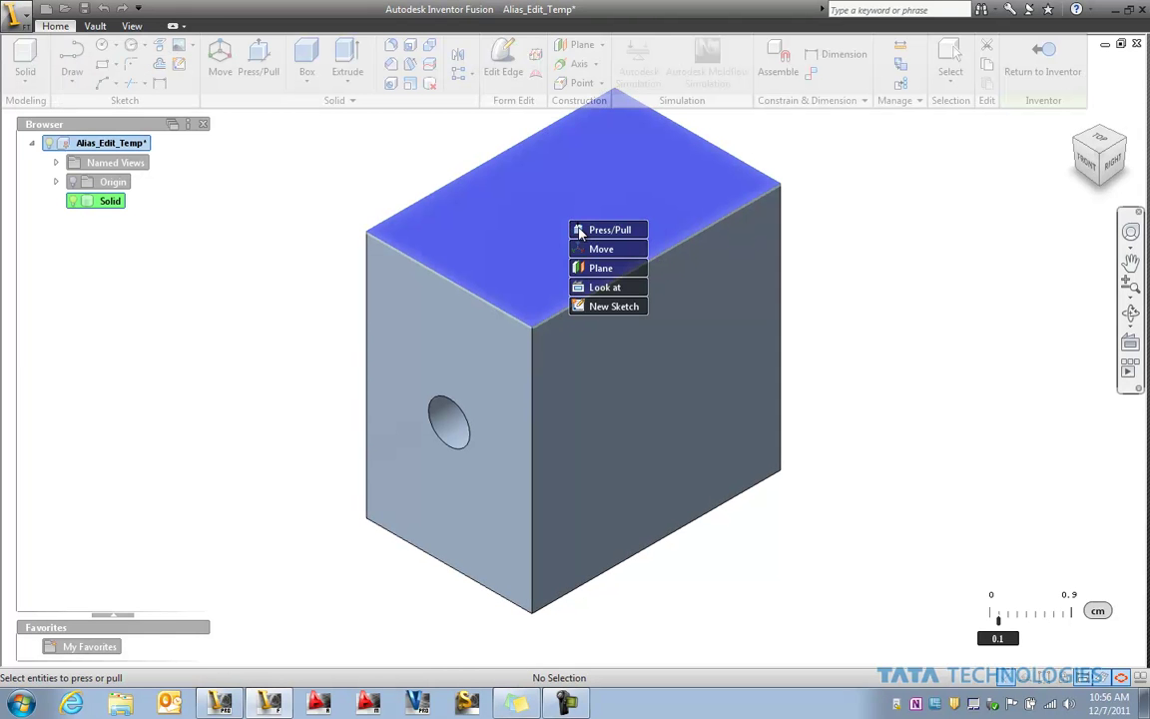
{"action": "left_click", "coordinate": [588, 230]}
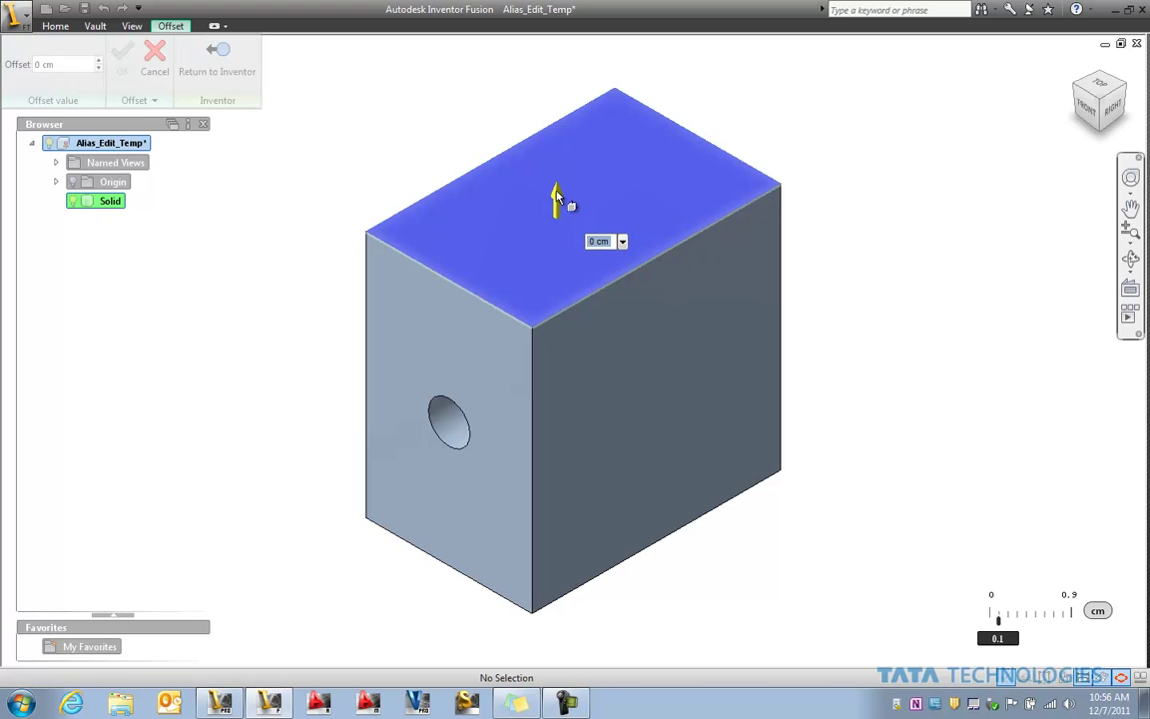
{"action": "mouse_move", "coordinate": [558, 192]}
{"action": "left_mouse_down"}
{"action": "mouse_move", "coordinate": [557, 169]}
{"action": "mouse_move", "coordinate": [560, 205]}
{"action": "left_mouse_up"}
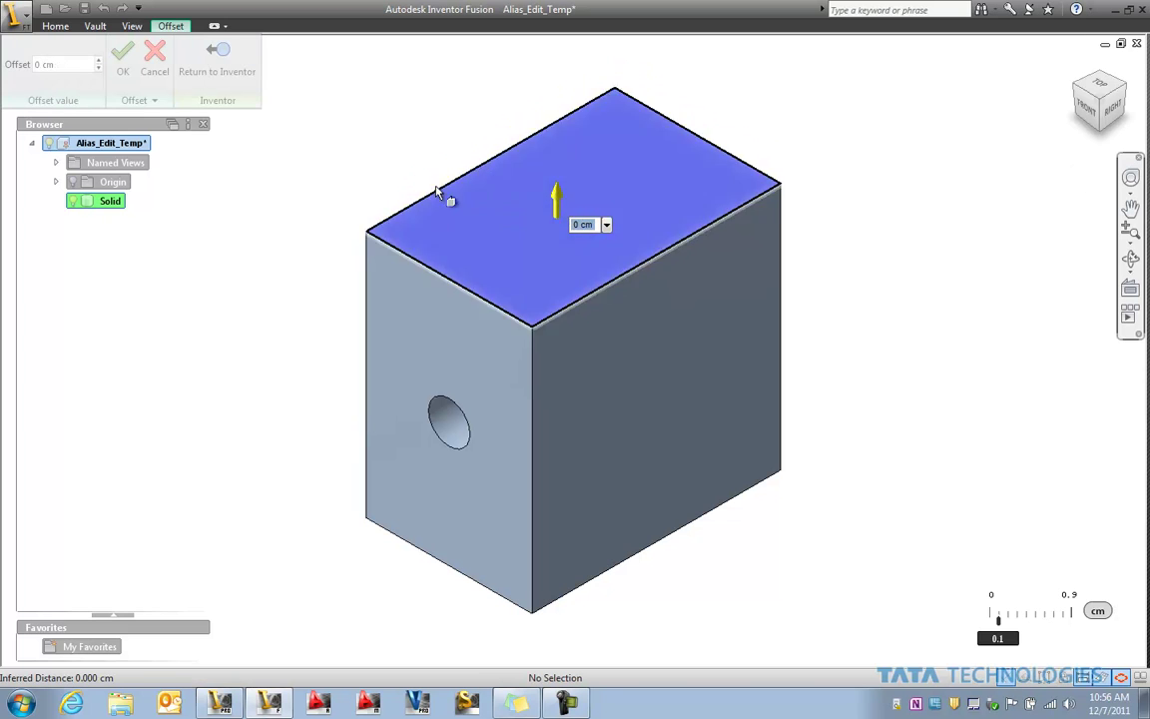
{"action": "key", "text": "Escape"}
{"action": "key", "text": "q"}
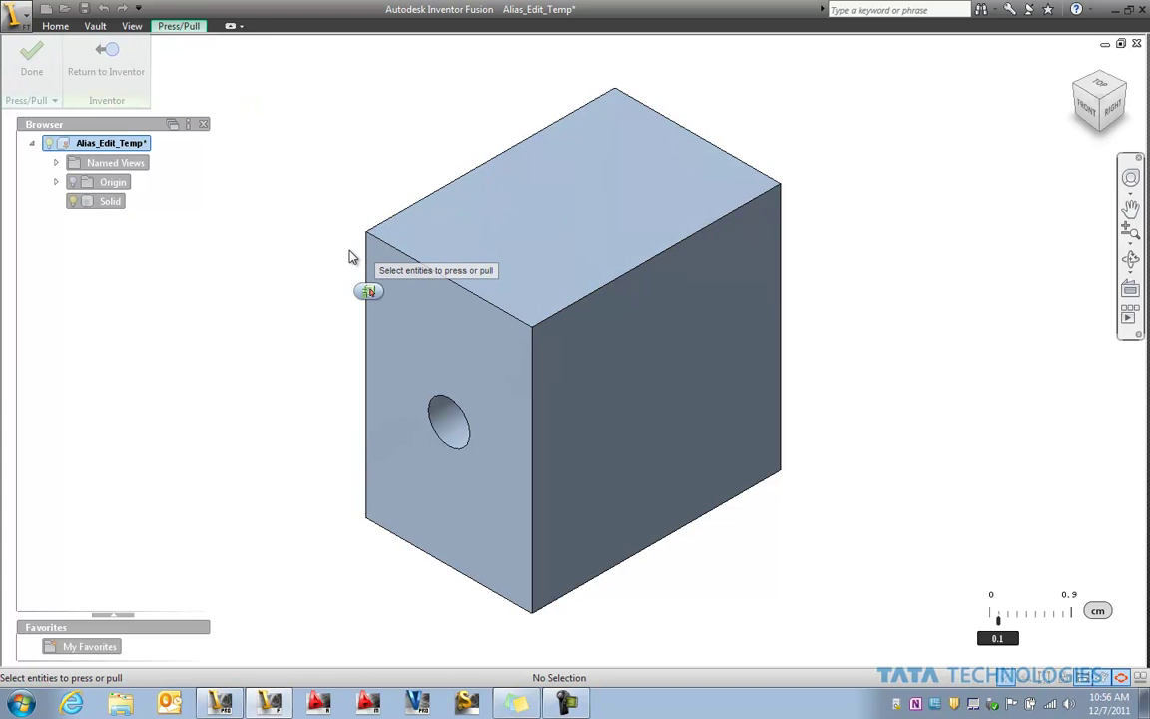
{"action": "left_click", "coordinate": [409, 306]}
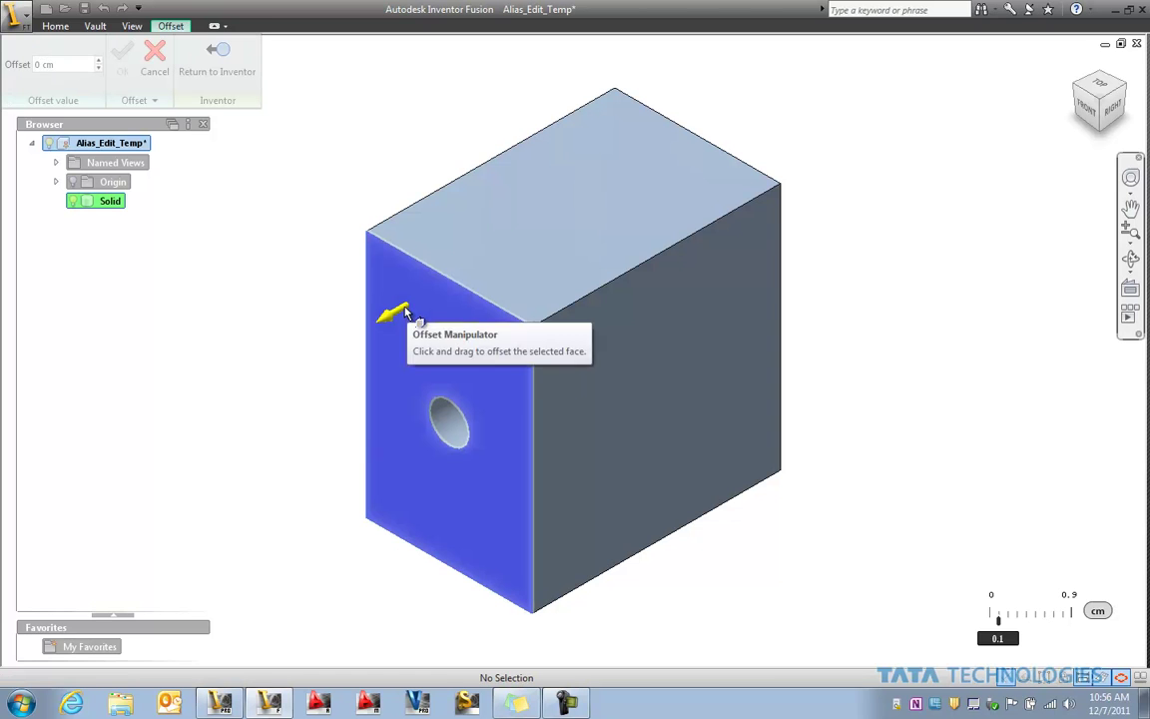
{"action": "left_click", "coordinate": [338, 311]}
{"action": "key", "text": "Escape"}
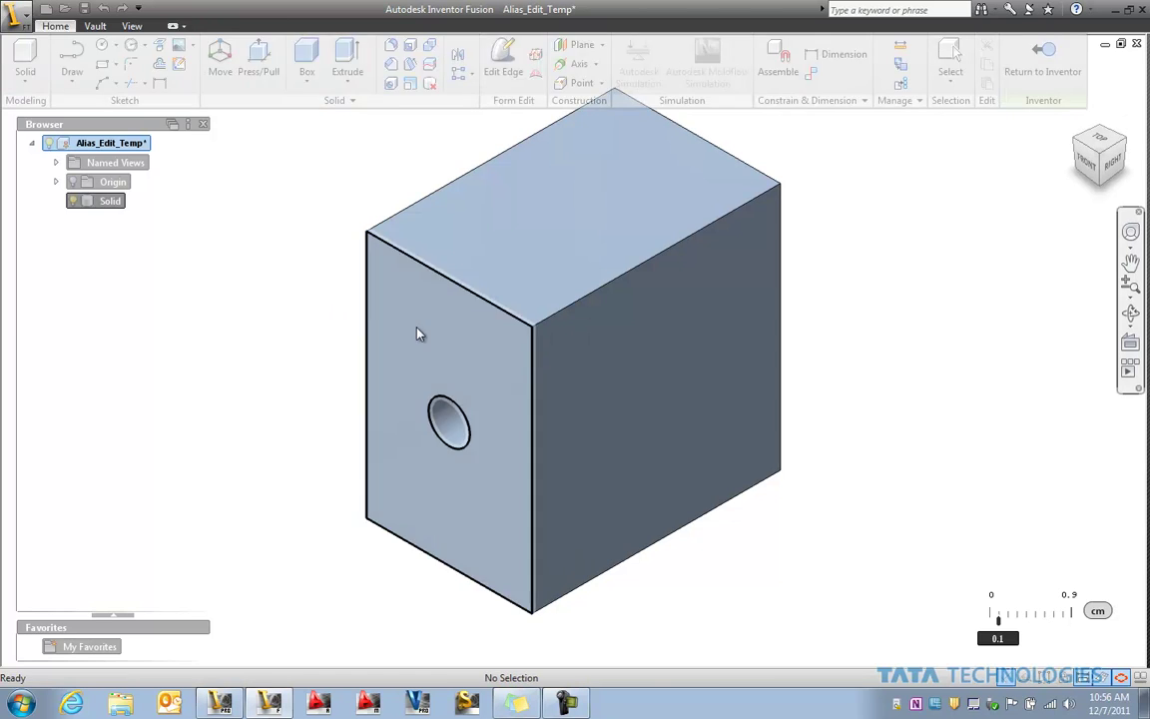
- Try moving the front face with the hole outward by 0.3 cm along Z and back
{"action": "left_click", "coordinate": [421, 329]}
{"action": "right_click", "coordinate": [312, 308]}
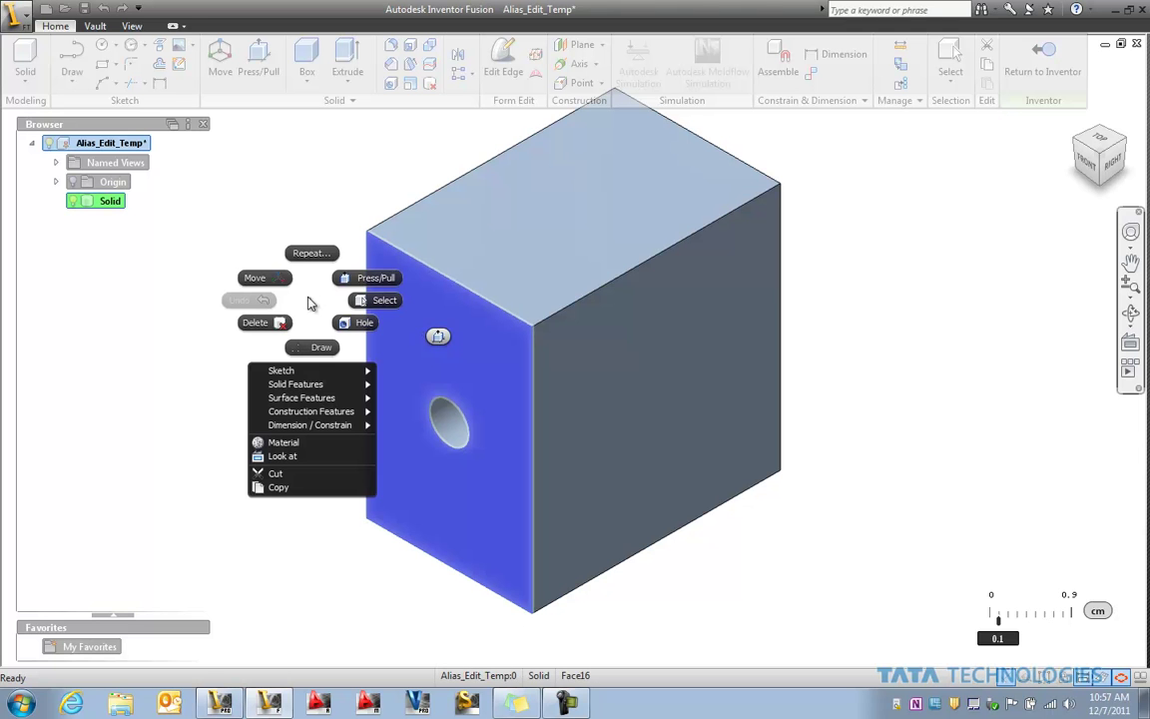
{"action": "left_click", "coordinate": [266, 279]}
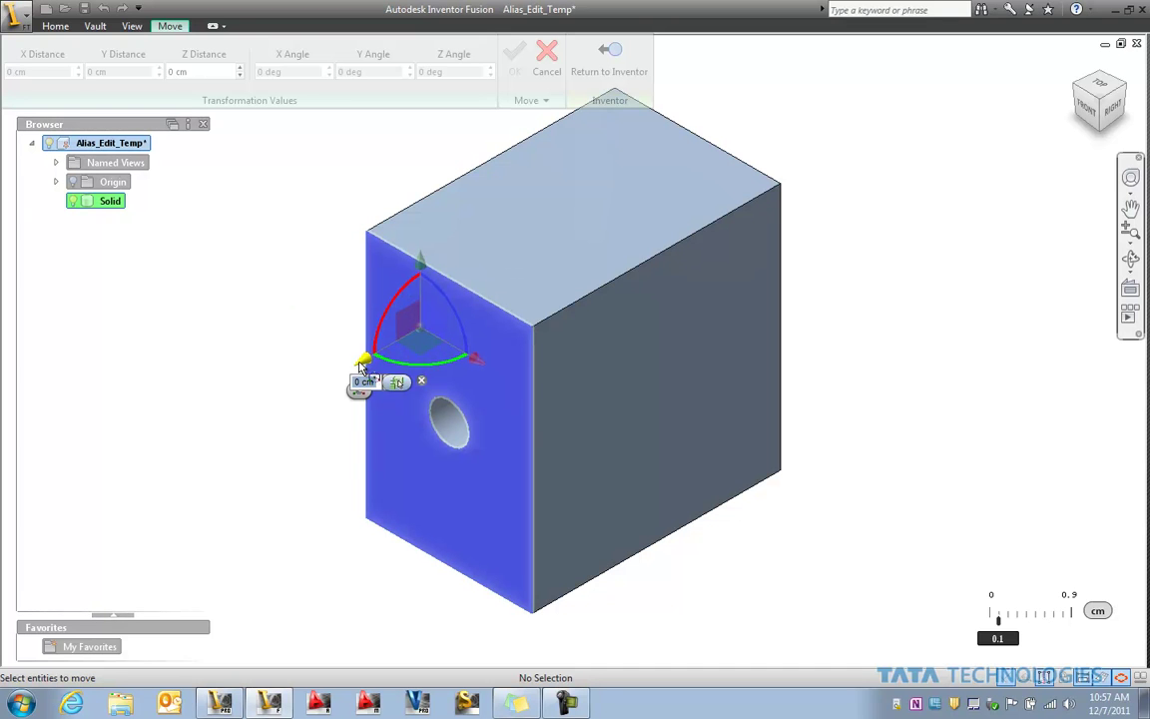
{"action": "left_click_drag", "start_coordinate": [358, 361], "coordinate": [339, 374]}
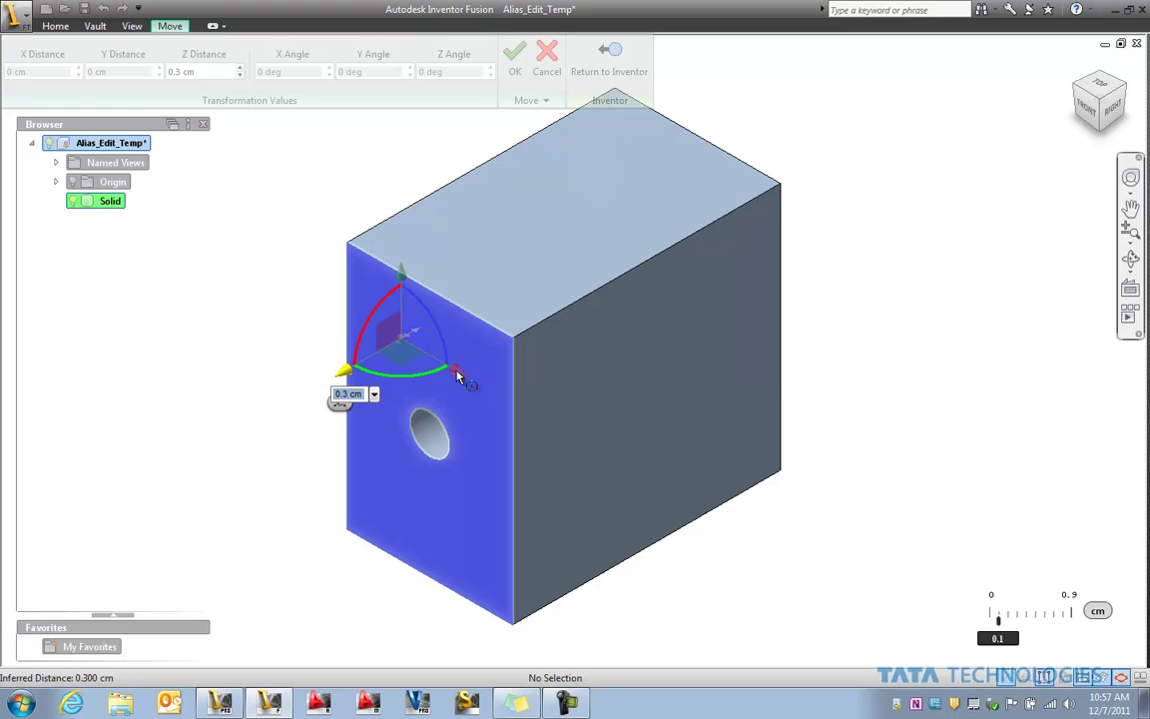
{"action": "left_click_drag", "start_coordinate": [342, 370], "coordinate": [365, 365]}
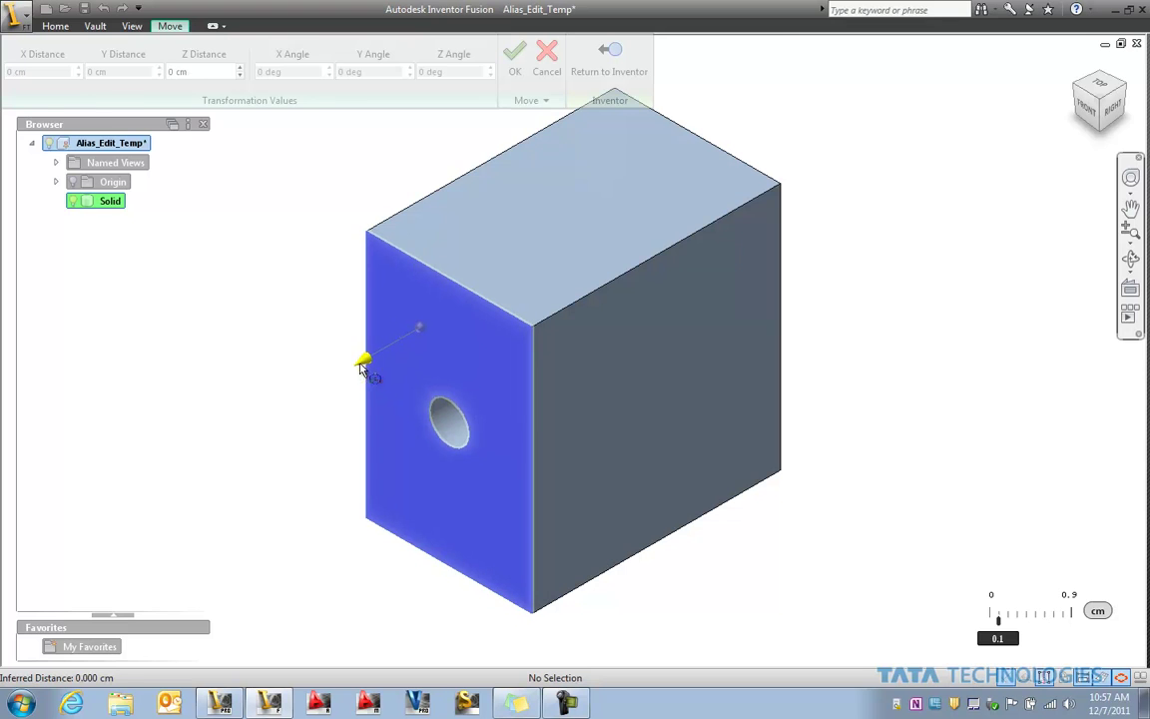
{"action": "left_click", "coordinate": [280, 337]}
{"action": "key", "text": "Escape"}
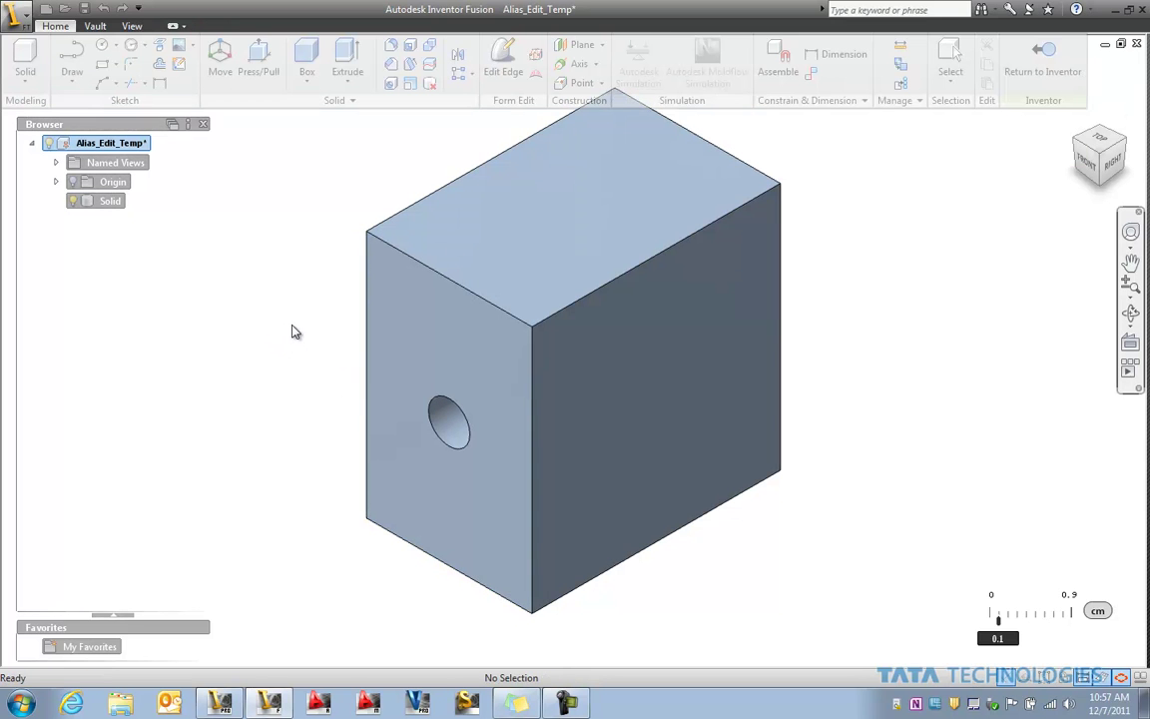
- Try moving the front face's upper edge 0.5 cm up along Y and 0.5 cm outward along Z
{"action": "left_click", "coordinate": [411, 261]}
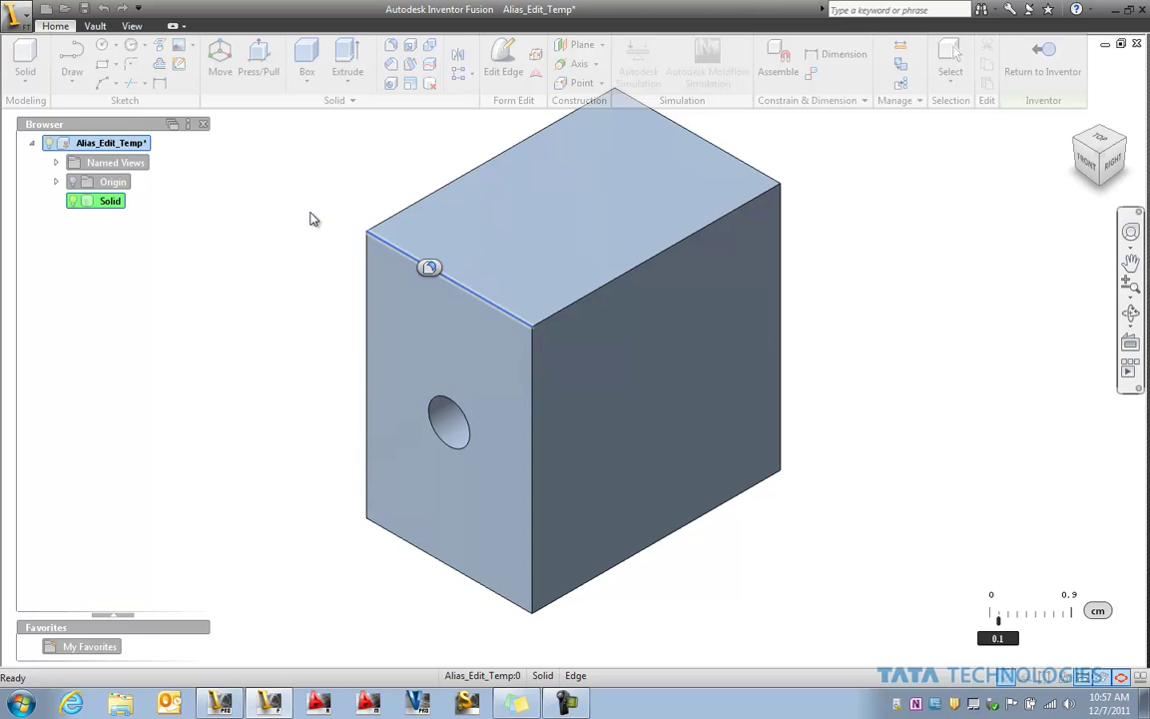
{"action": "right_click", "coordinate": [309, 218]}
{"action": "left_click", "coordinate": [251, 188]}
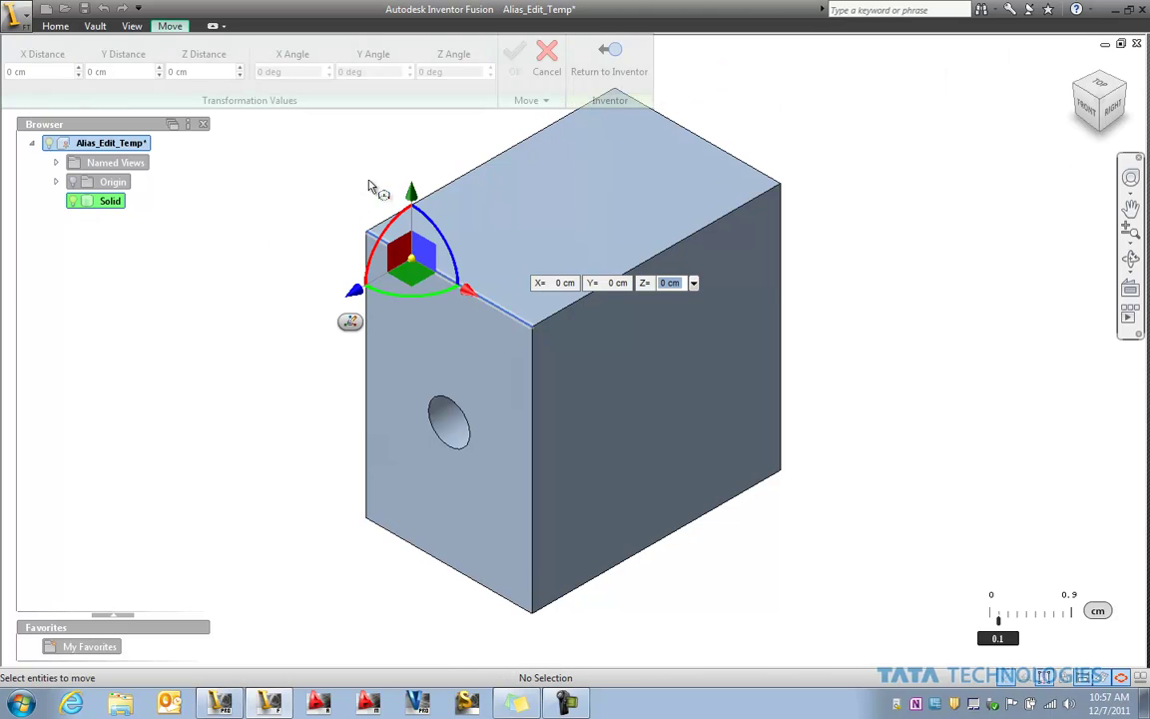
{"action": "left_click_drag", "start_coordinate": [411, 189], "coordinate": [415, 163]}
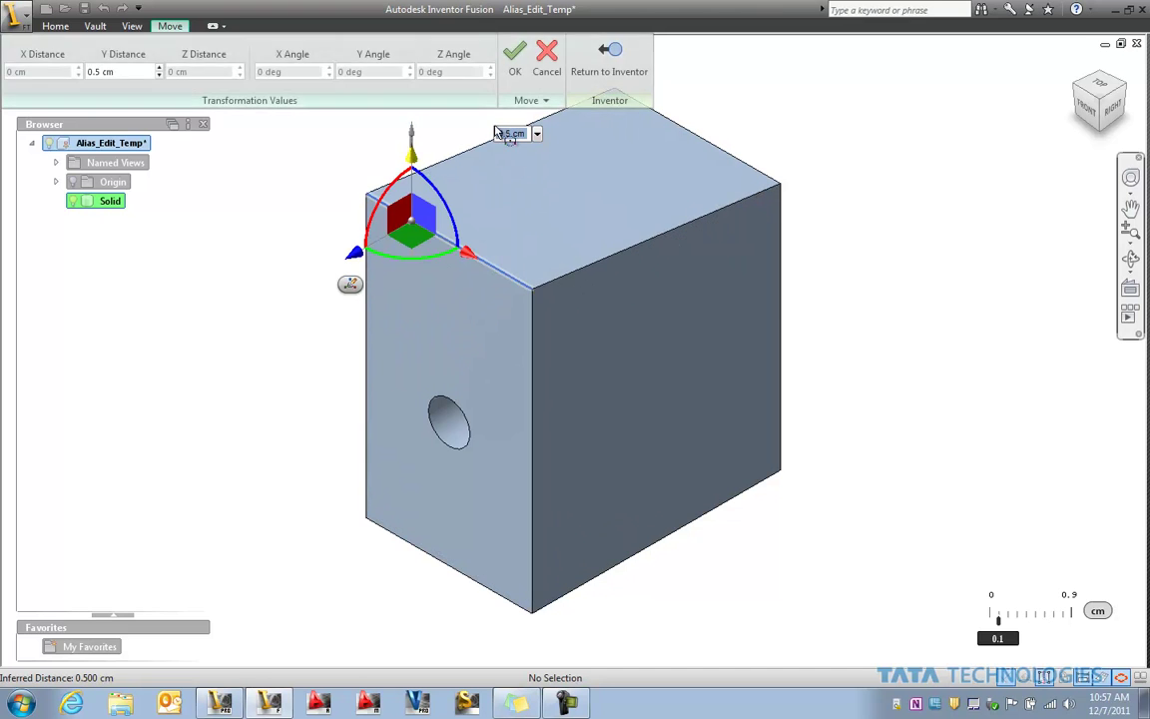
{"action": "left_click_drag", "start_coordinate": [344, 254], "coordinate": [321, 275]}
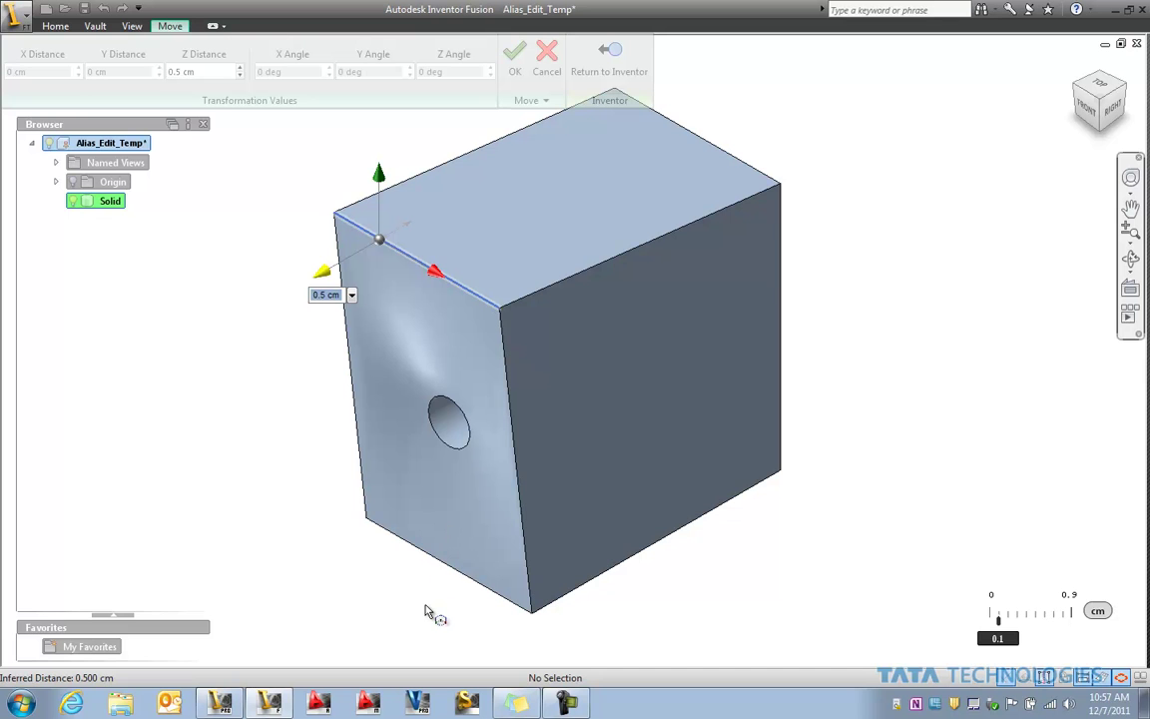
{"action": "key", "text": "F4"}
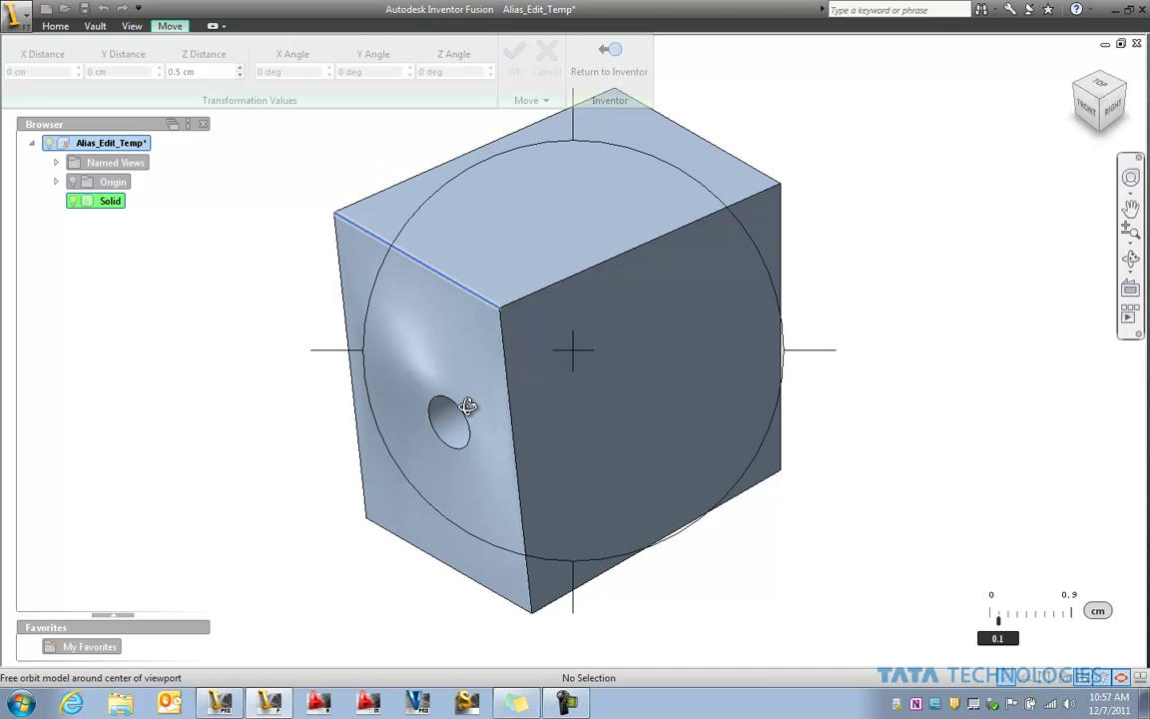
{"action": "left_click_drag", "start_coordinate": [467, 404], "coordinate": [530, 392]}
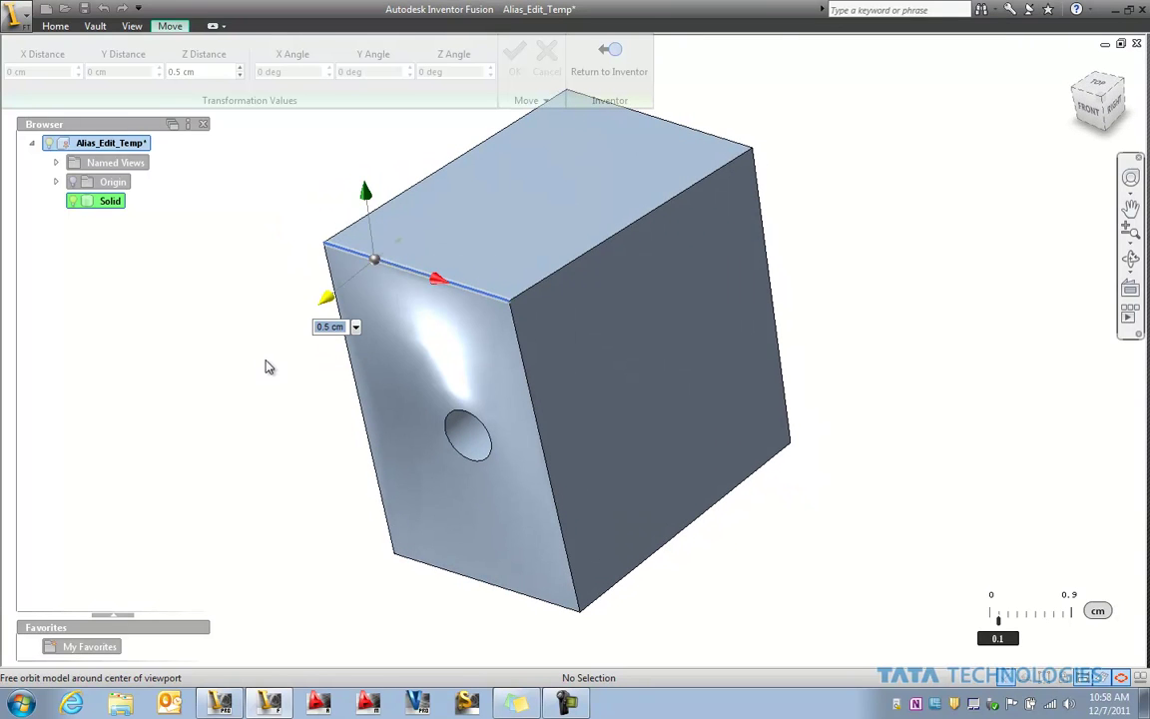
{"action": "key", "text": "Return"}
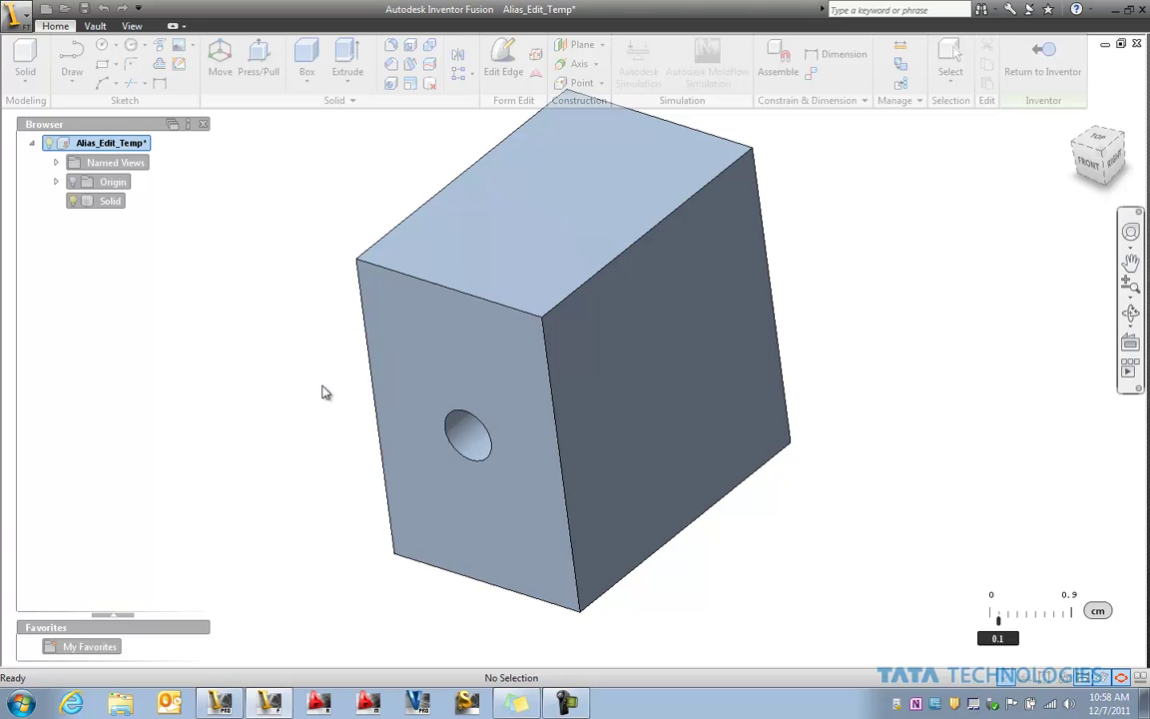
- Start Move on the front face's outer Face Loop and reorient the manipulator to the centre of the hole
{"action": "mouse_move", "coordinate": [408, 316]}
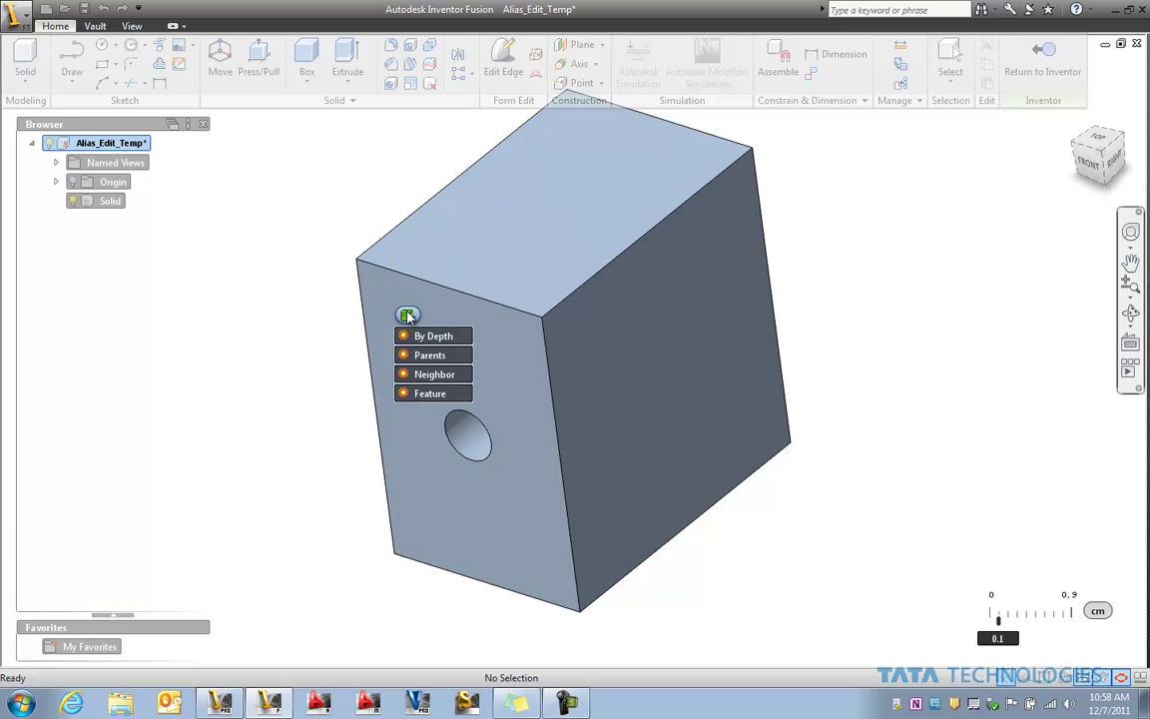
{"action": "mouse_move", "coordinate": [419, 375]}
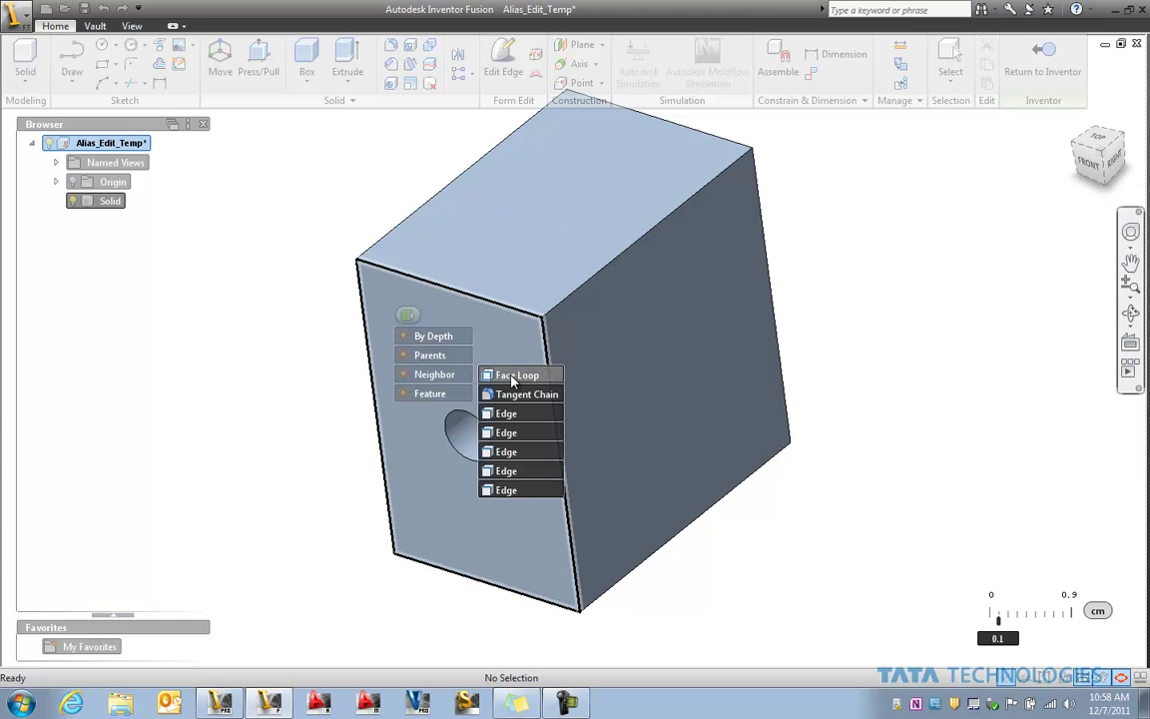
{"action": "left_click", "coordinate": [509, 376]}
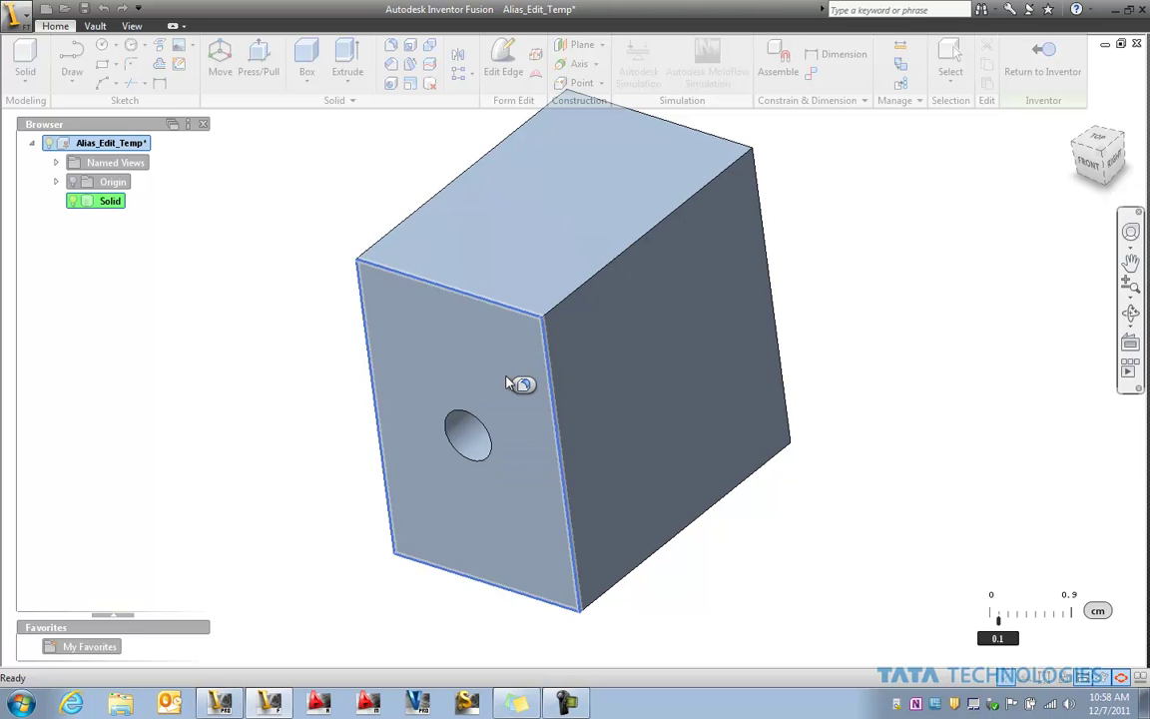
{"action": "right_click", "coordinate": [280, 289]}
{"action": "left_click", "coordinate": [221, 252]}
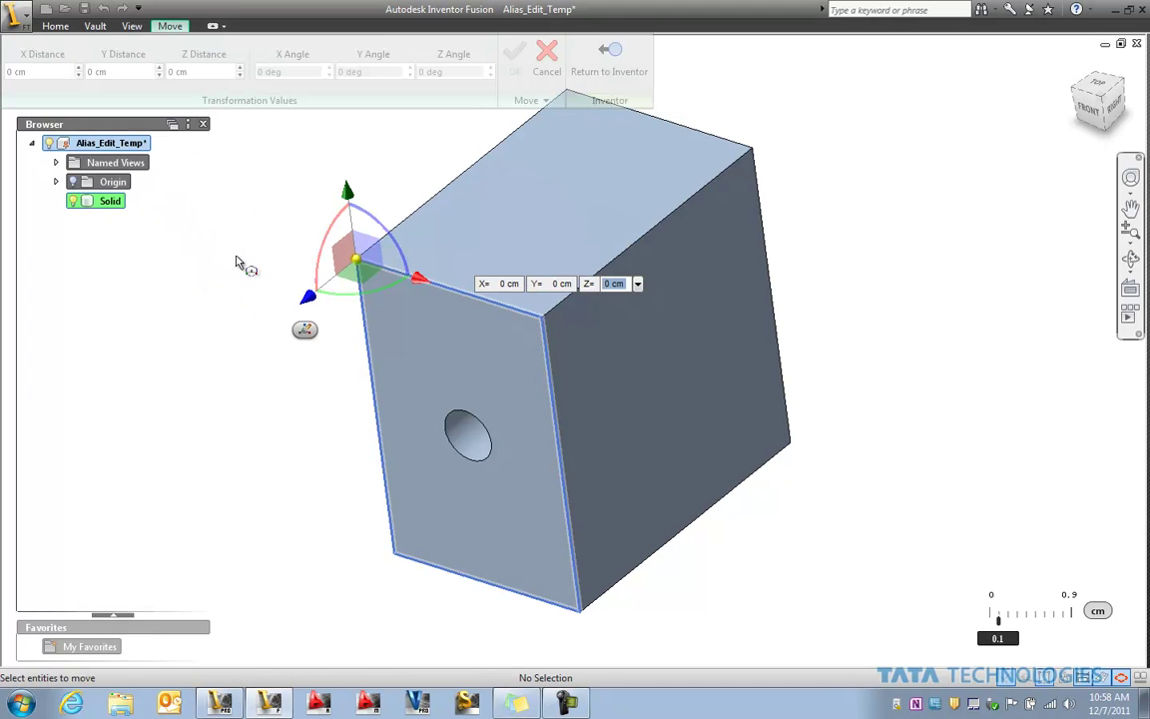
{"action": "left_click", "coordinate": [306, 333]}
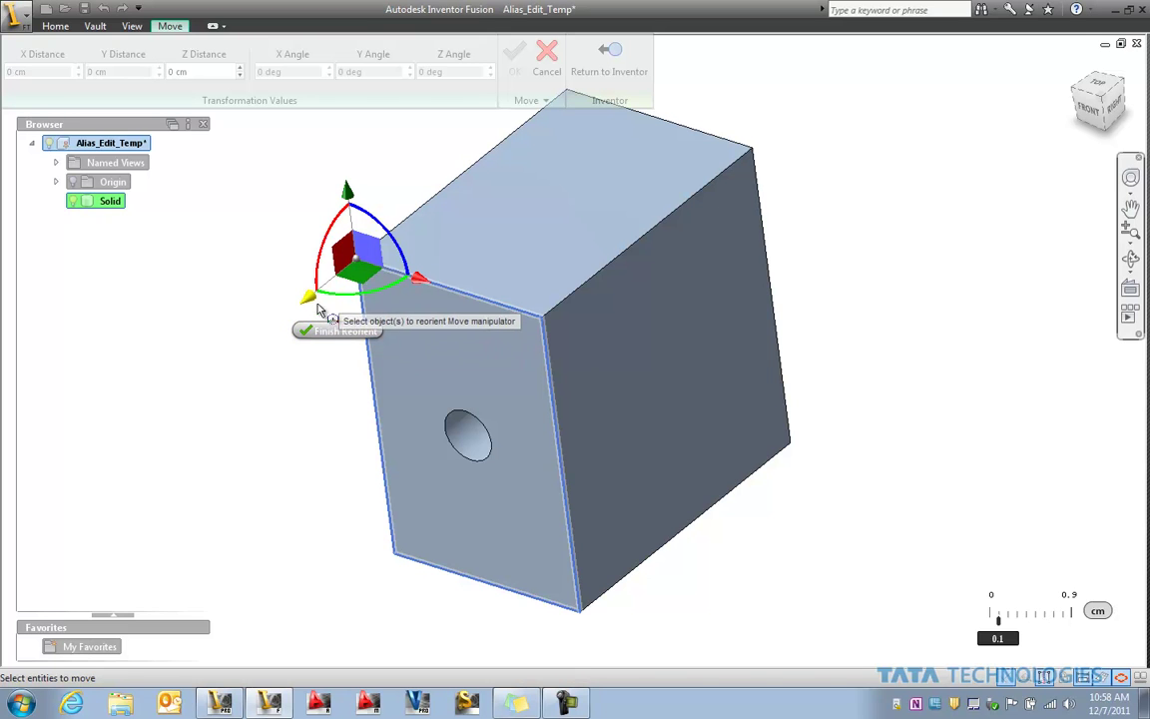
{"action": "left_click", "coordinate": [458, 433]}
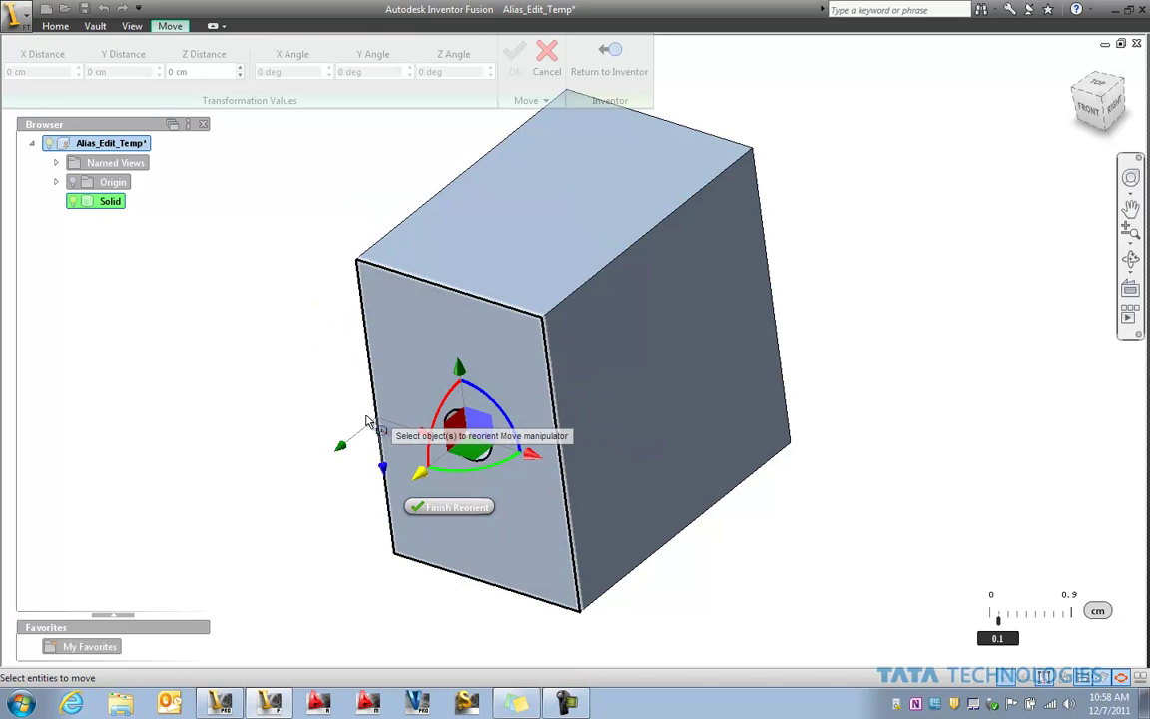
{"action": "left_click", "coordinate": [449, 510]}
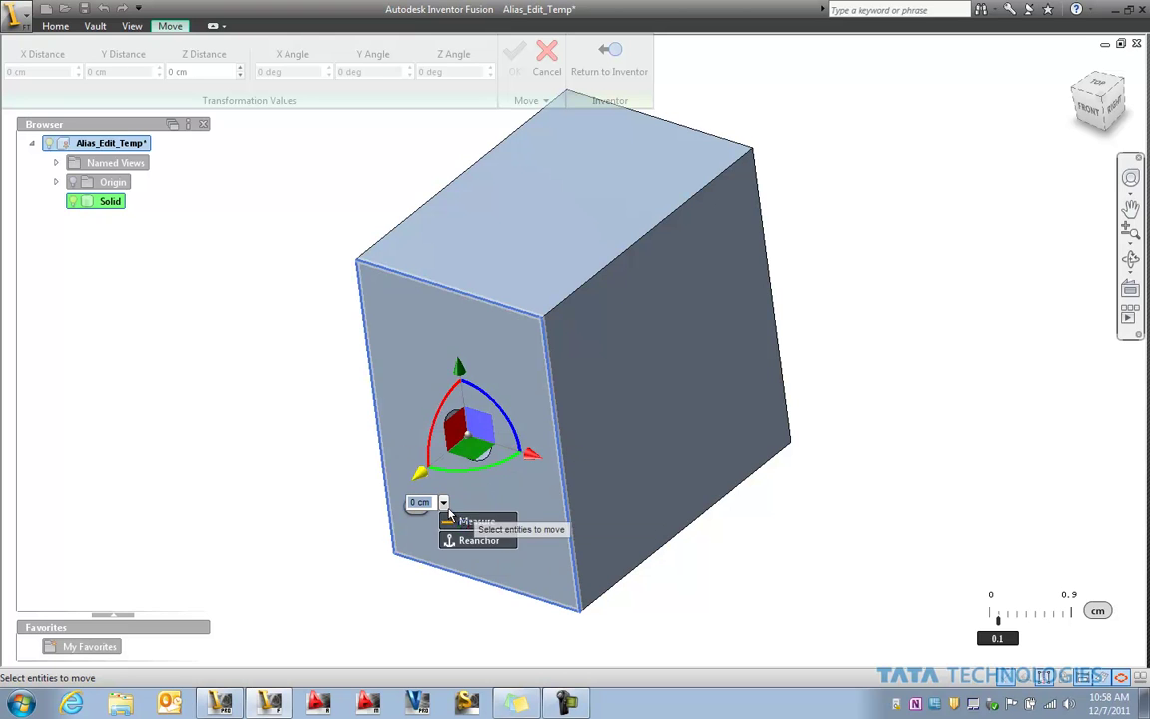
- Rotate the front face's edge loop -30 degrees about the Z axis through the hole and accept the move
{"action": "left_click", "coordinate": [502, 414]}
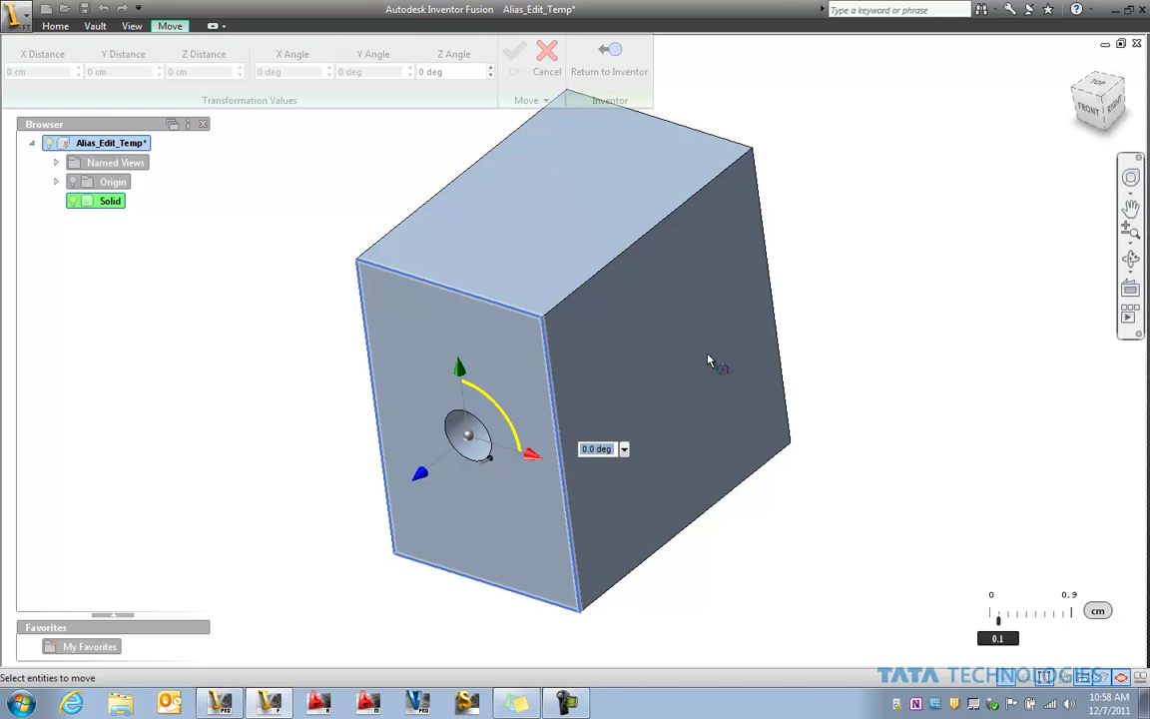
{"action": "left_click_drag", "start_coordinate": [885, 250], "coordinate": [902, 277]}
{"action": "mouse_move", "coordinate": [903, 279]}
{"action": "left_mouse_down"}
{"action": "mouse_move", "coordinate": [911, 322]}
{"action": "mouse_move", "coordinate": [910, 300]}
{"action": "left_mouse_up"}
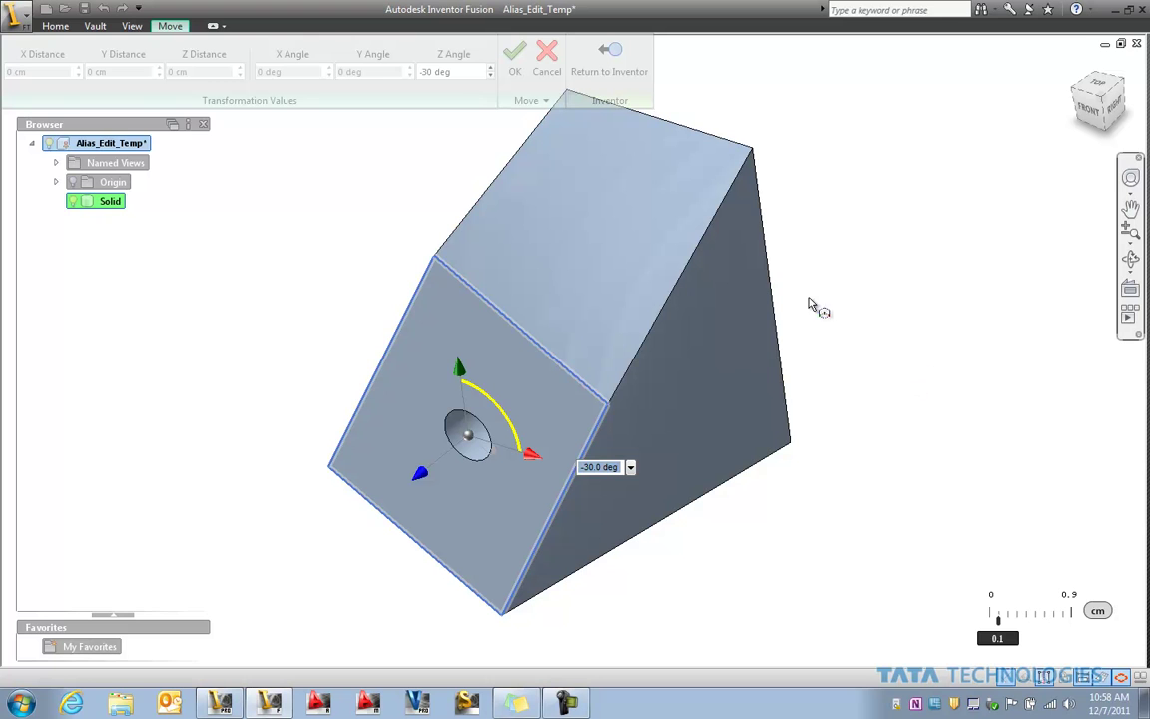
{"action": "right_click", "coordinate": [813, 262]}
{"action": "left_click", "coordinate": [870, 252]}
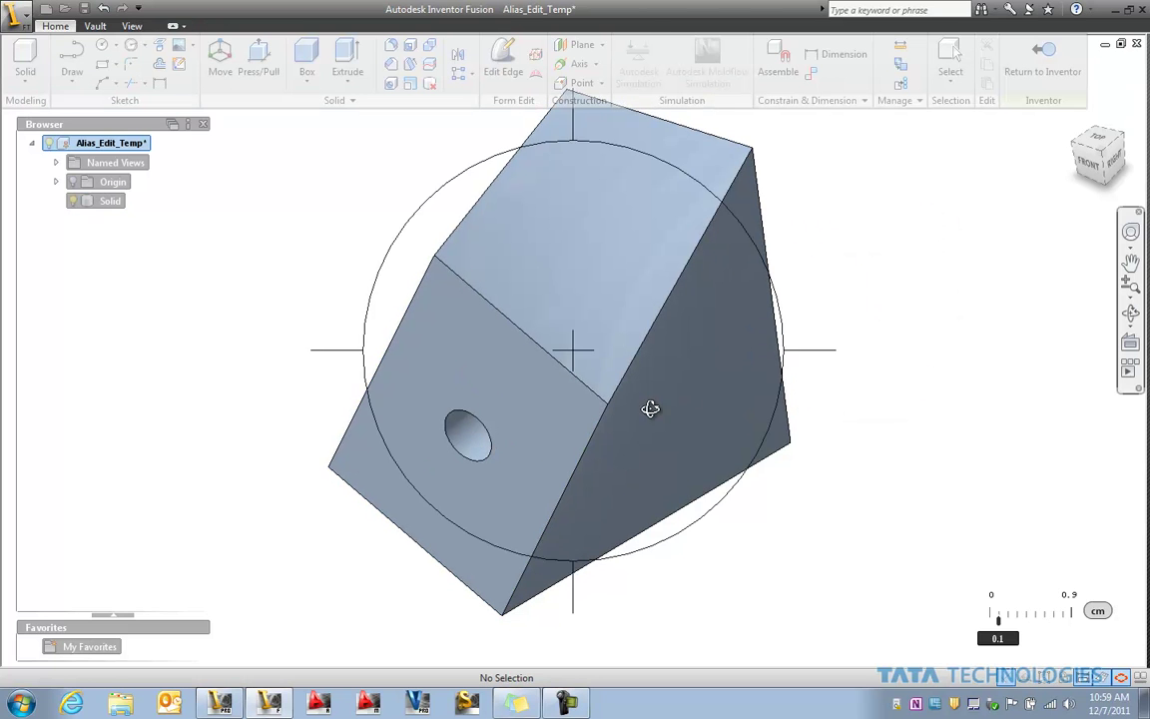
- Select the Face Loop of outer edges around the front face with the hole
{"action": "middle_click_drag", "start_coordinate": [508, 431], "coordinate": [698, 508], "text": "shift"}
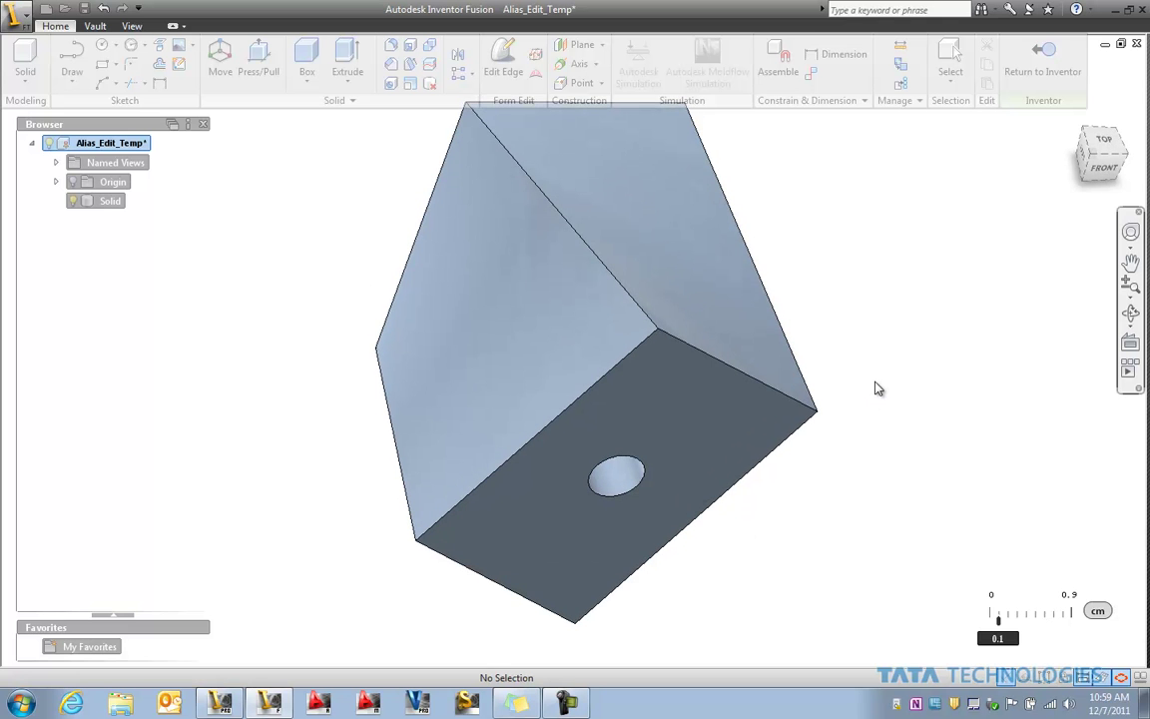
{"action": "middle_click_drag", "start_coordinate": [875, 387], "coordinate": [498, 437], "text": "shift"}
{"action": "left_click", "coordinate": [498, 437]}
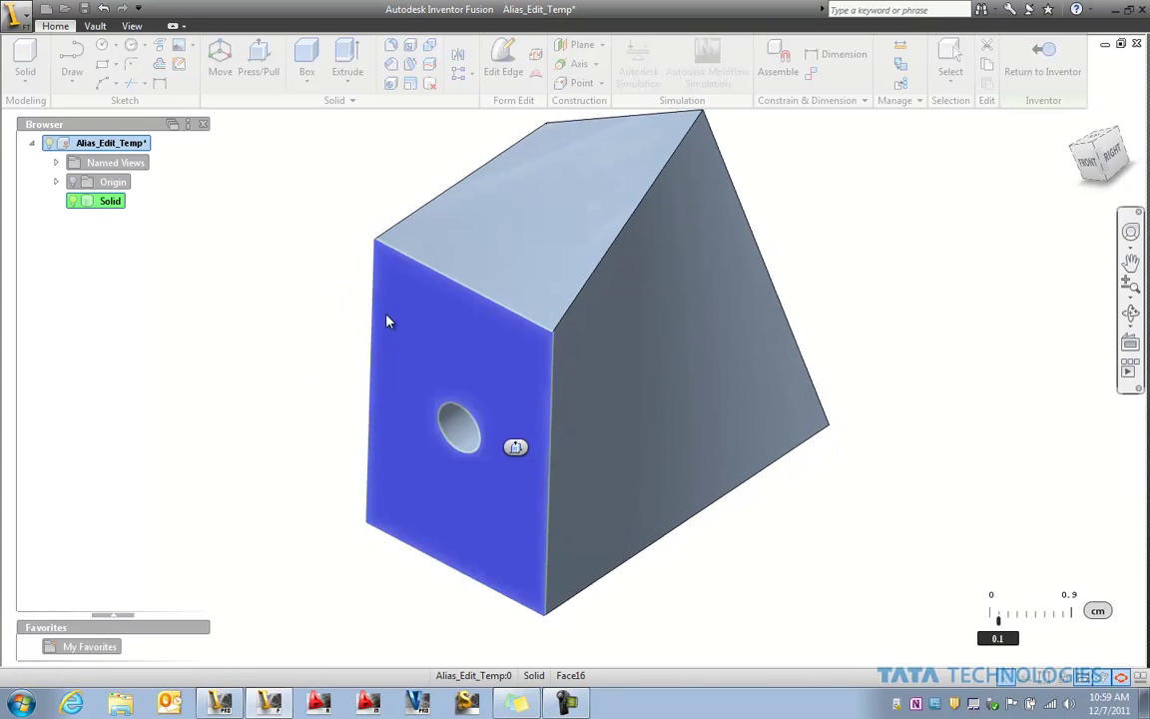
{"action": "left_click", "coordinate": [300, 302]}
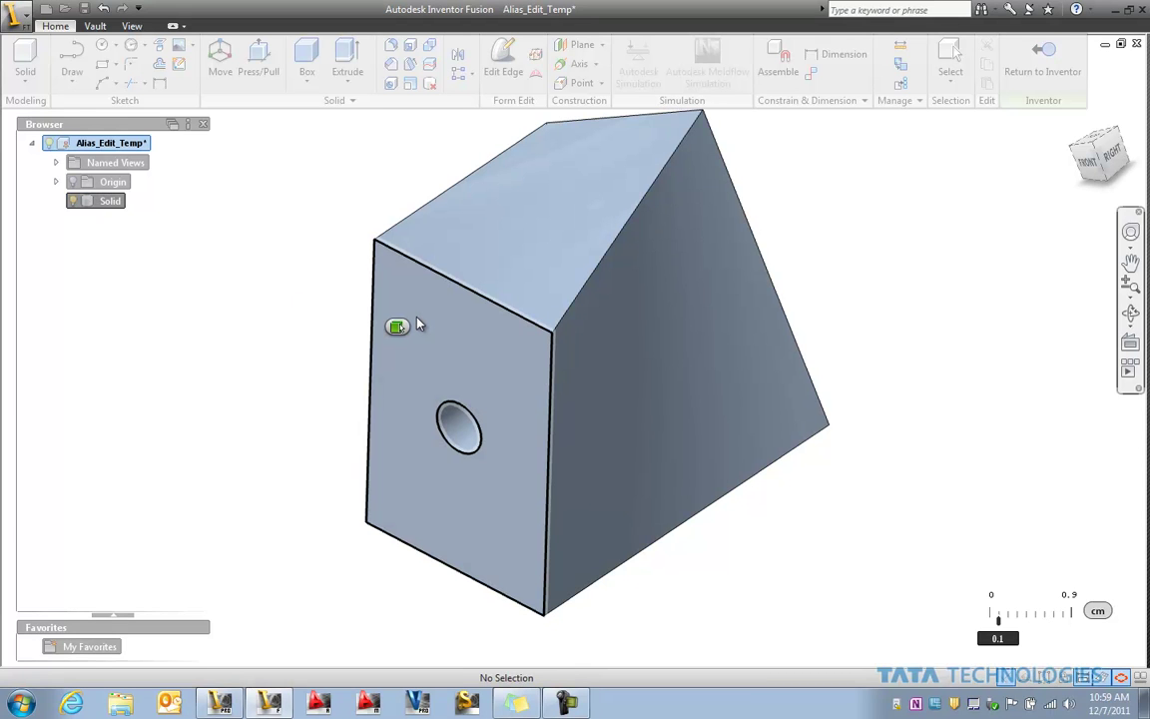
{"action": "mouse_move", "coordinate": [399, 326]}
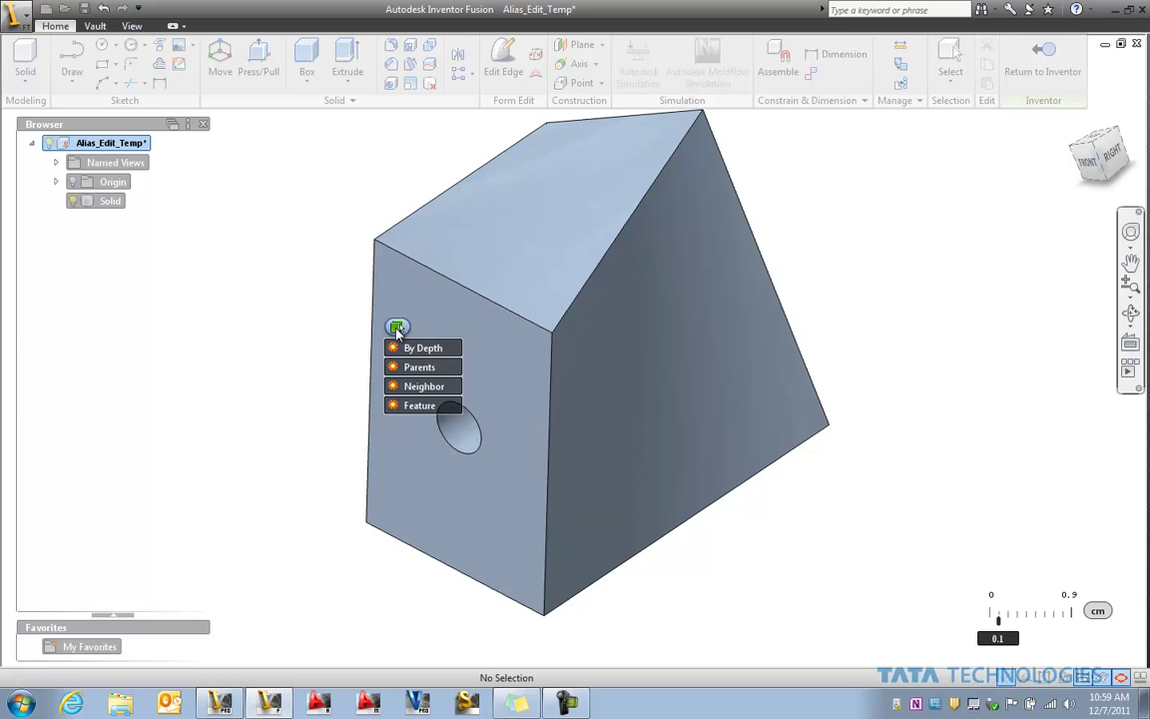
{"action": "mouse_move", "coordinate": [421, 389]}
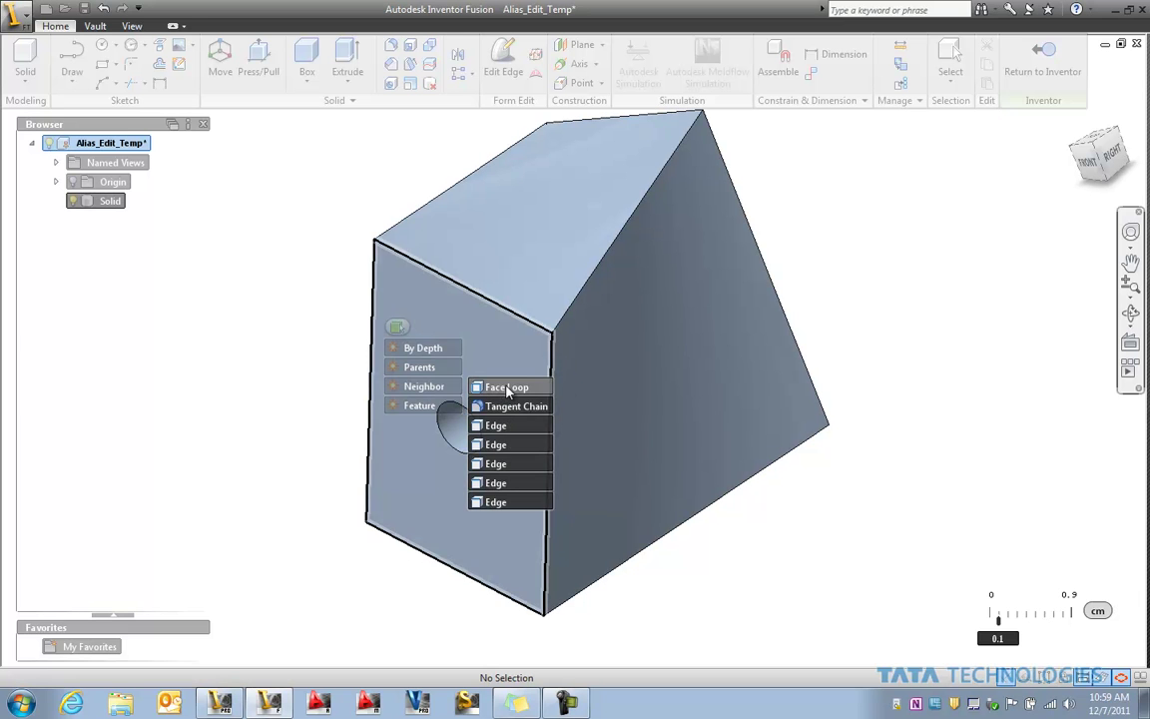
{"action": "left_click", "coordinate": [501, 387]}
- Move the selected edge loop 0.5 cm outward along Z, leaving the hole's edge out of the move, and accept it
{"action": "right_click", "coordinate": [258, 271]}
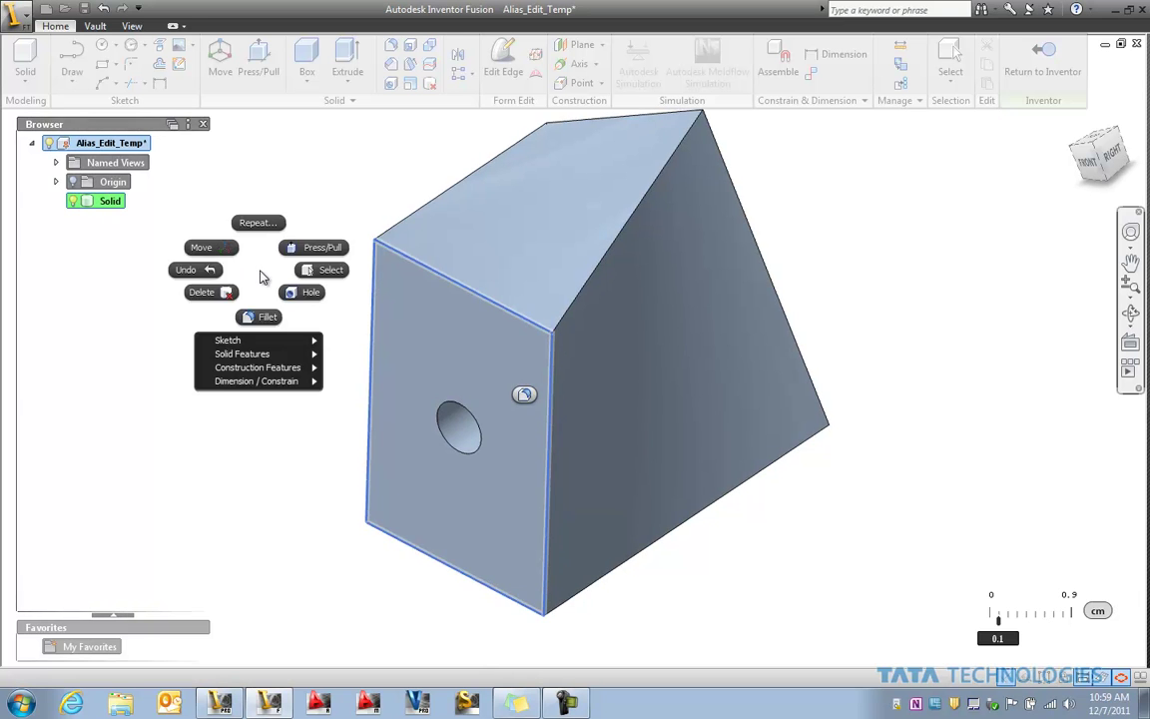
{"action": "left_click", "coordinate": [221, 261]}
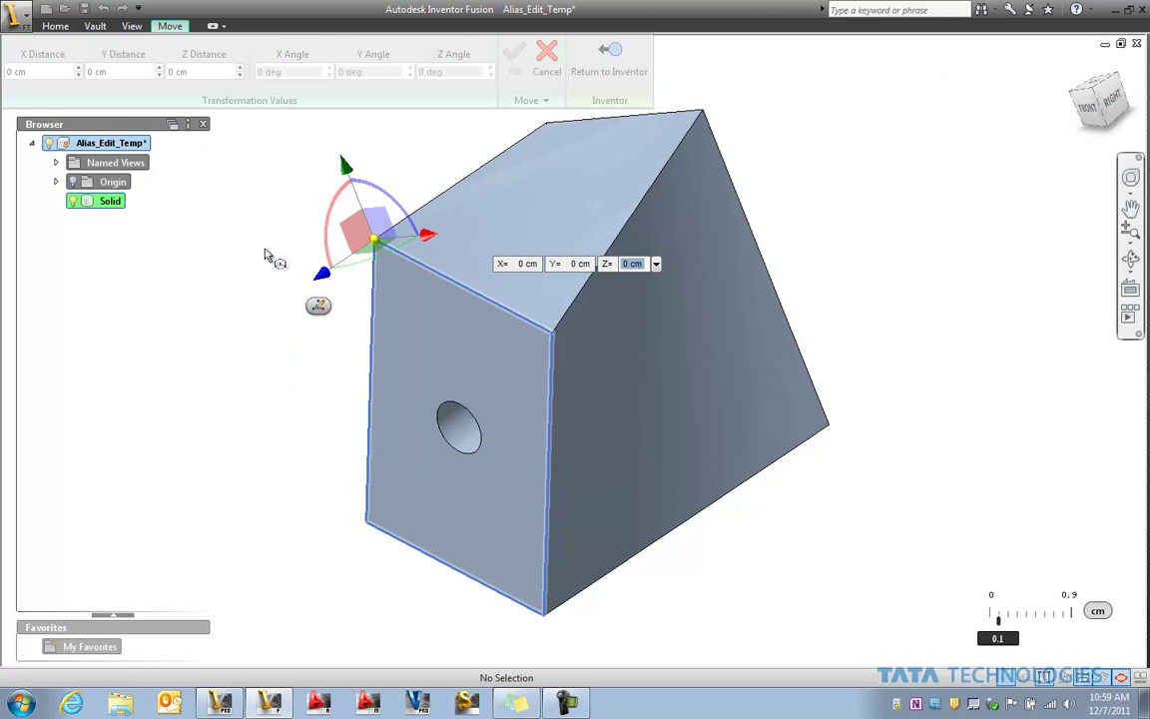
{"action": "key", "text": "F4"}
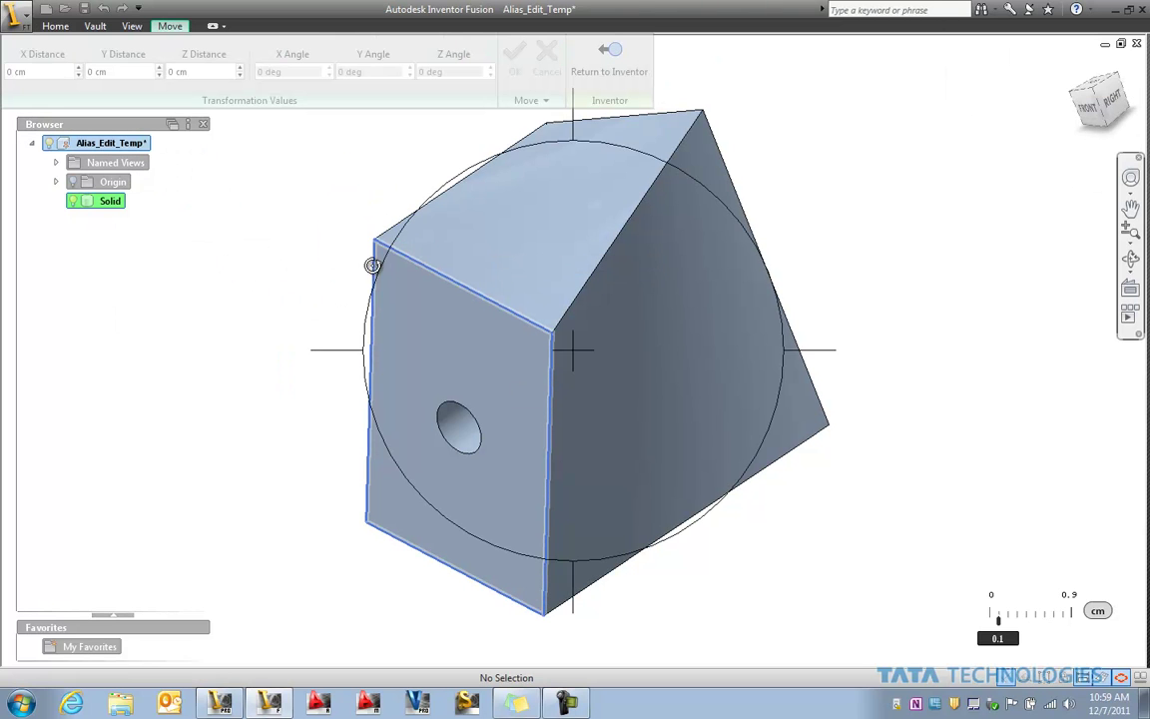
{"action": "left_click_drag", "start_coordinate": [495, 315], "coordinate": [623, 336]}
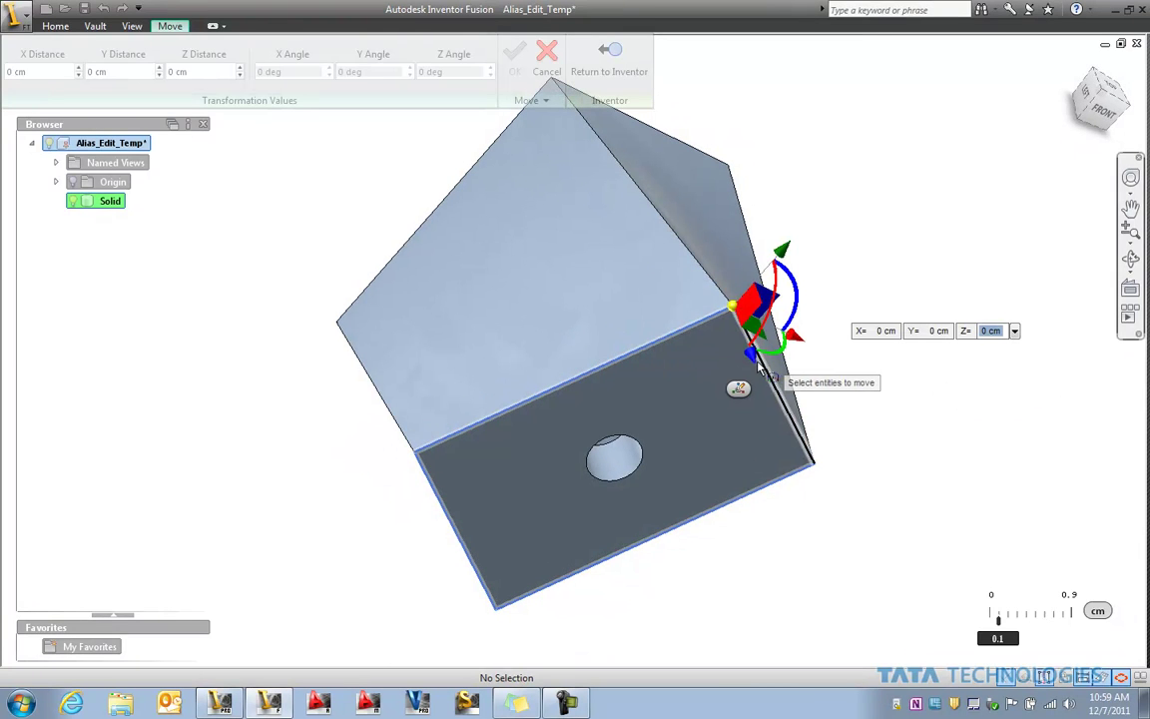
{"action": "left_click_drag", "start_coordinate": [755, 367], "coordinate": [764, 393]}
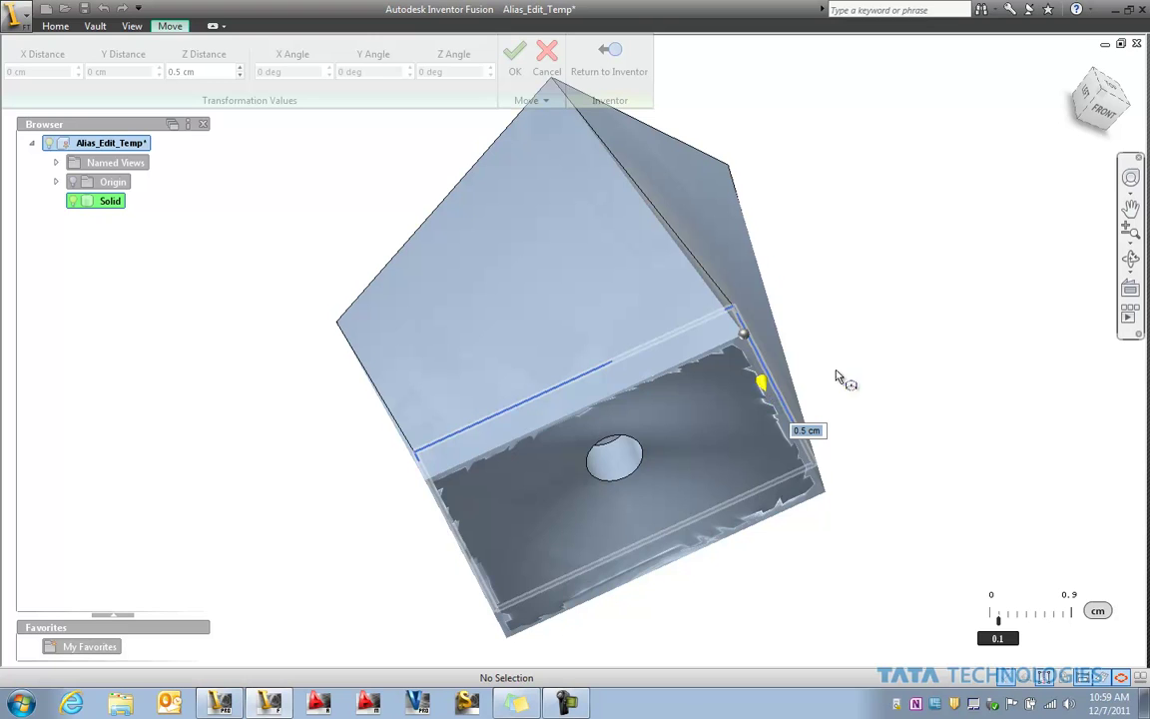
{"action": "right_click", "coordinate": [882, 319]}
{"action": "left_click", "coordinate": [910, 364]}
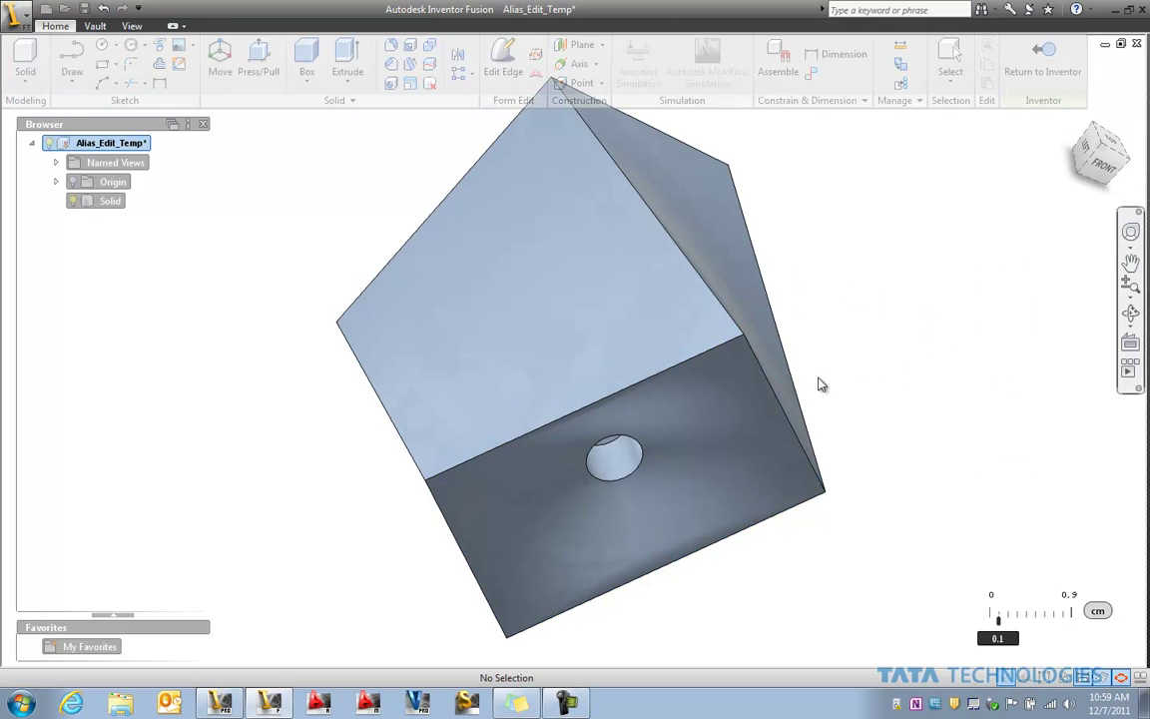
{"action": "middle_click_drag", "start_coordinate": [636, 462], "coordinate": [627, 258], "text": "shift"}
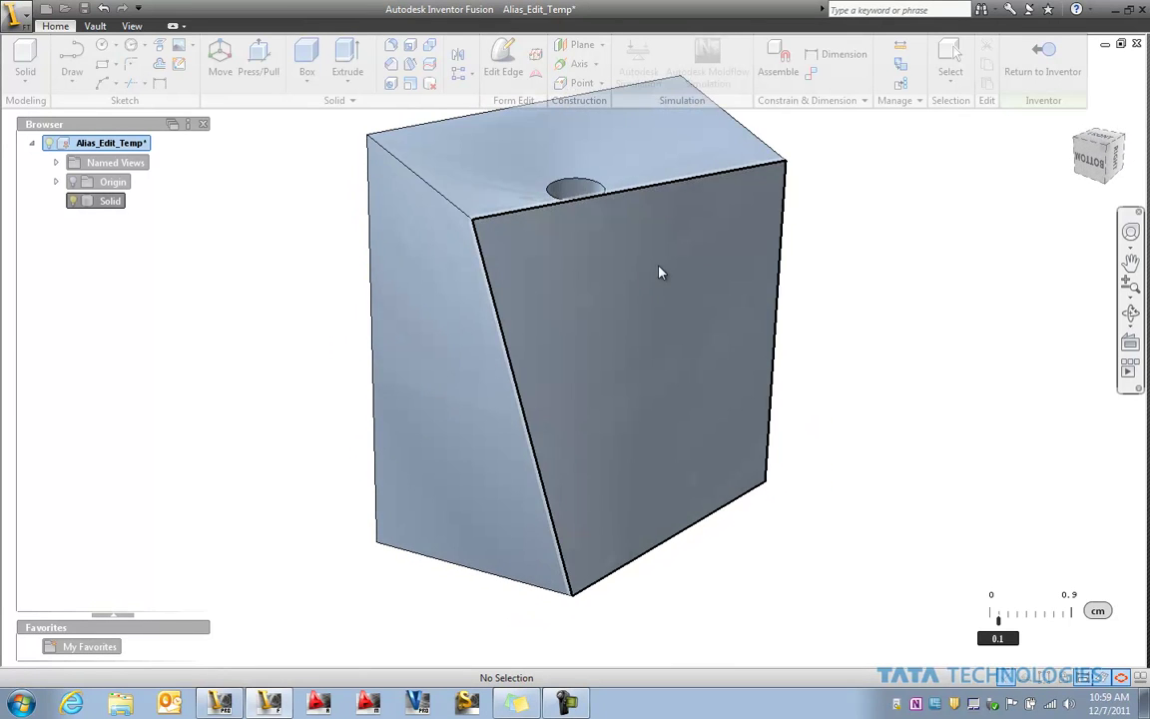
{"action": "middle_click_drag", "start_coordinate": [871, 229], "coordinate": [861, 307]}
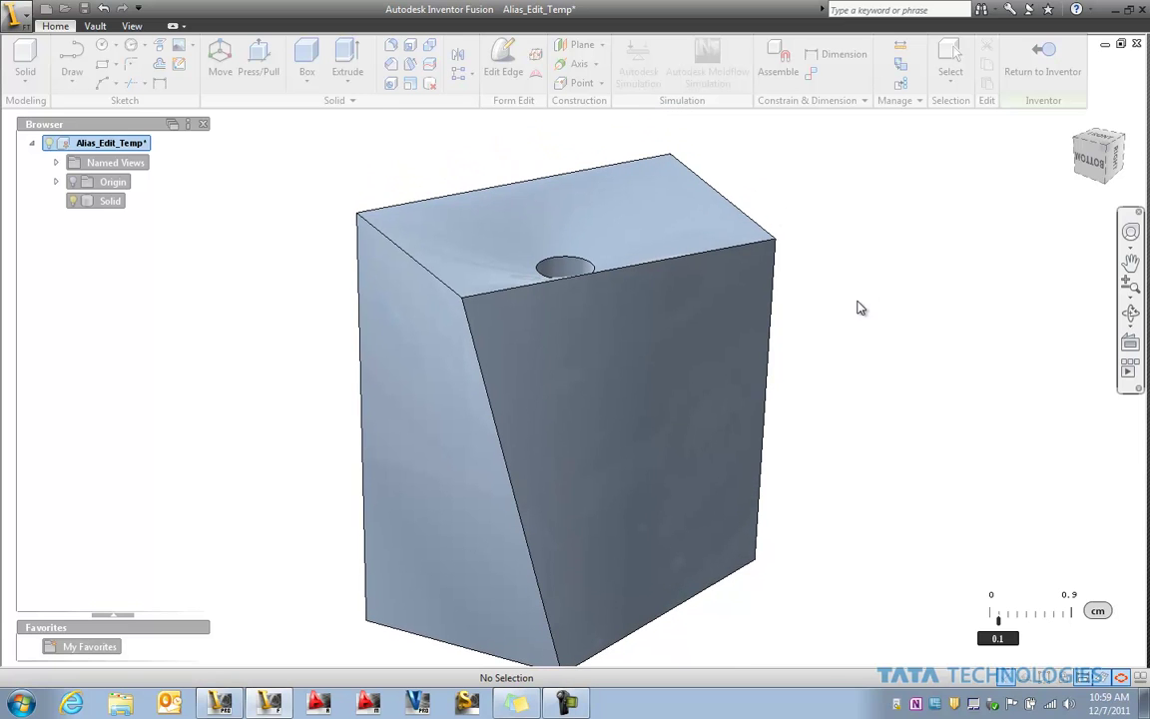